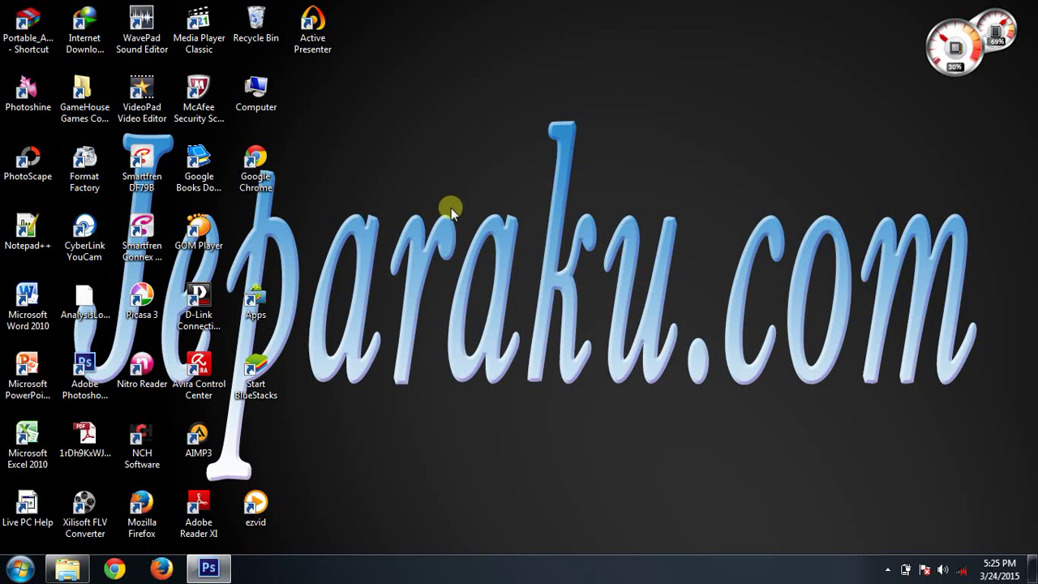
Restore the Photoshop window from the taskbar, showing the blank white document.
left_click(519, 308)
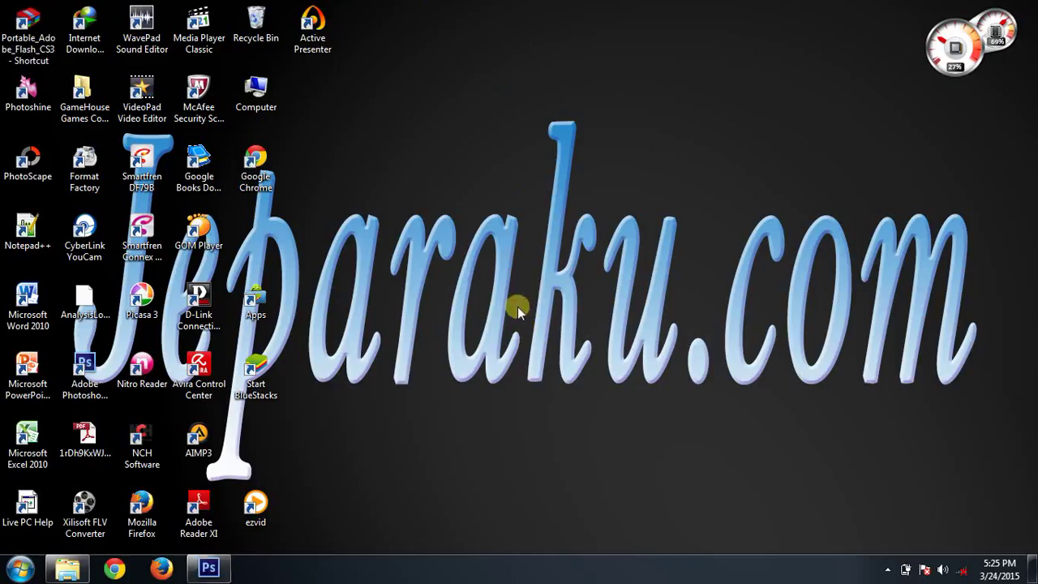
left_click(205, 570)
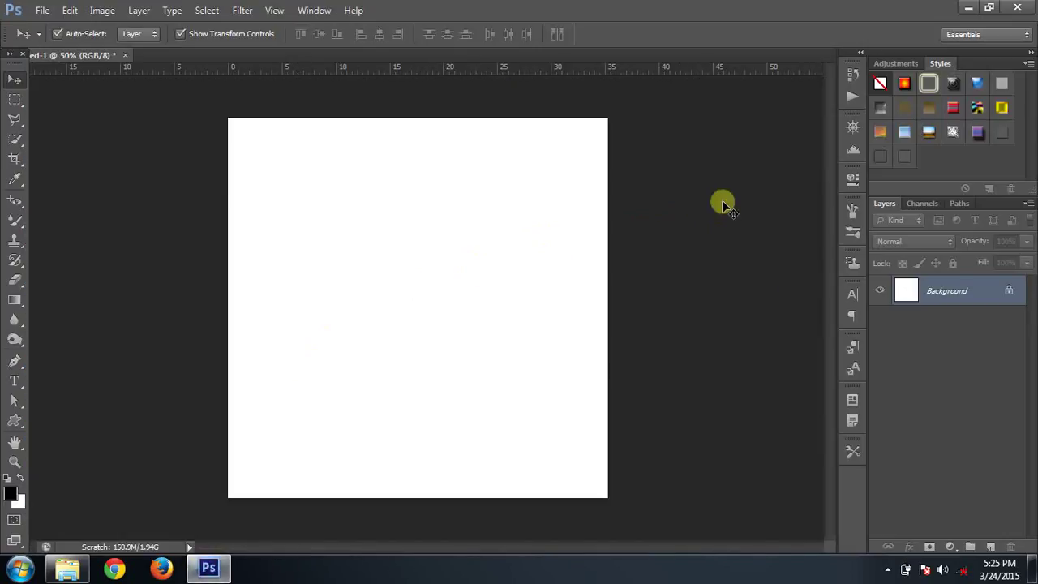
Open kak udin.jpg from the Materi folder.
left_click(43, 10)
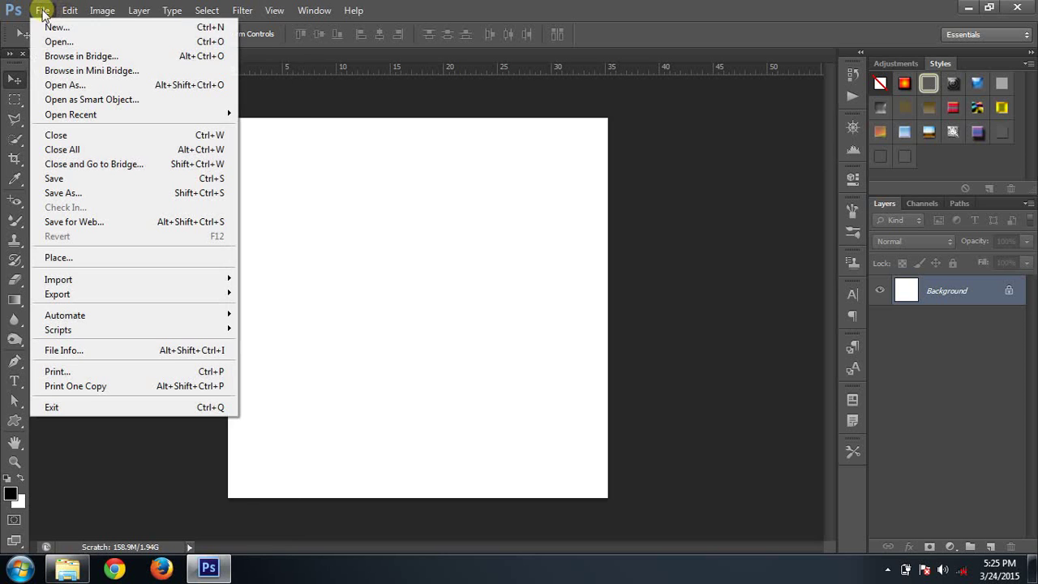
left_click(59, 42)
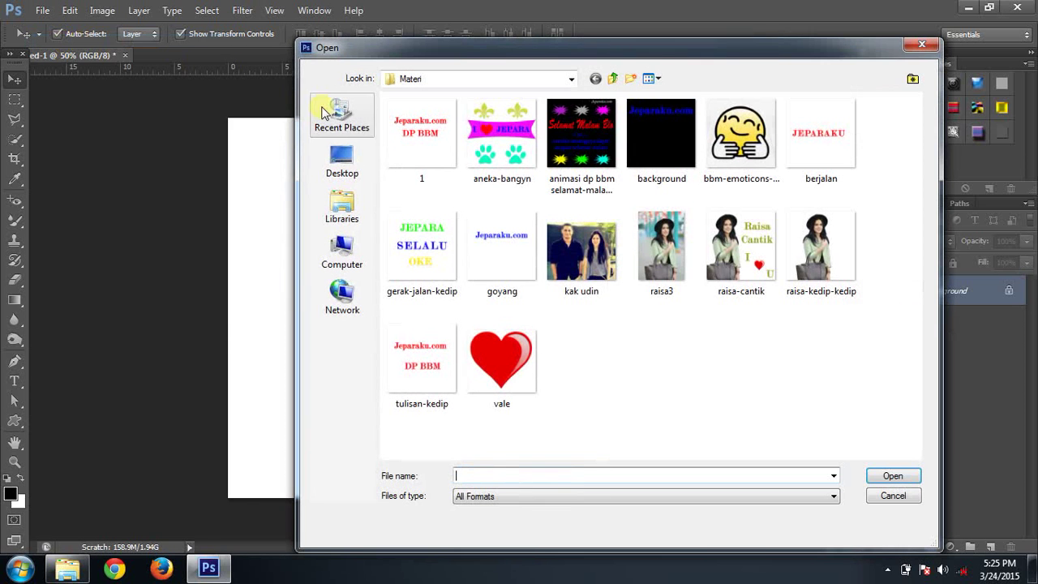
left_click(601, 257)
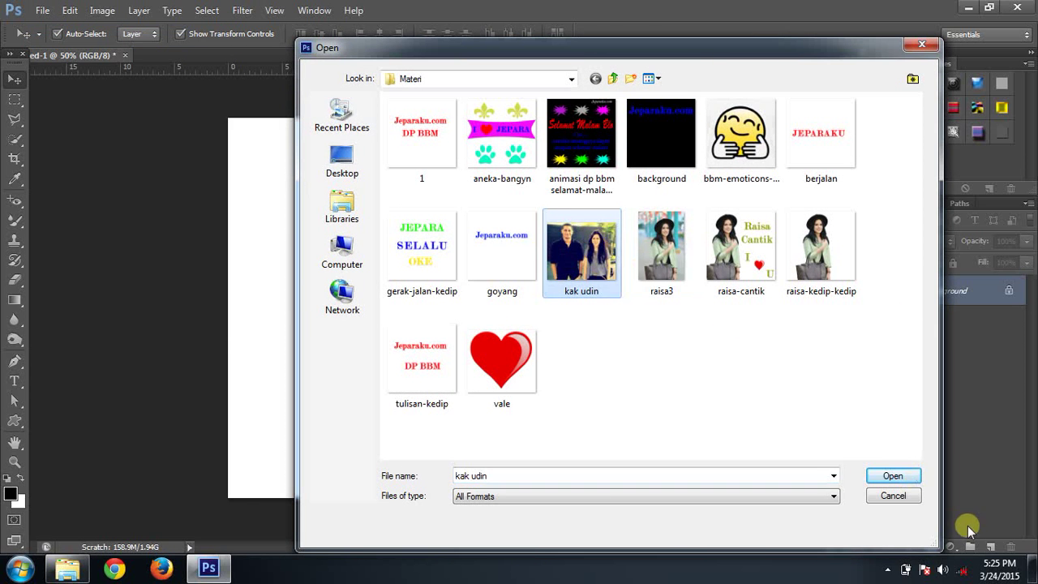
left_click(895, 478)
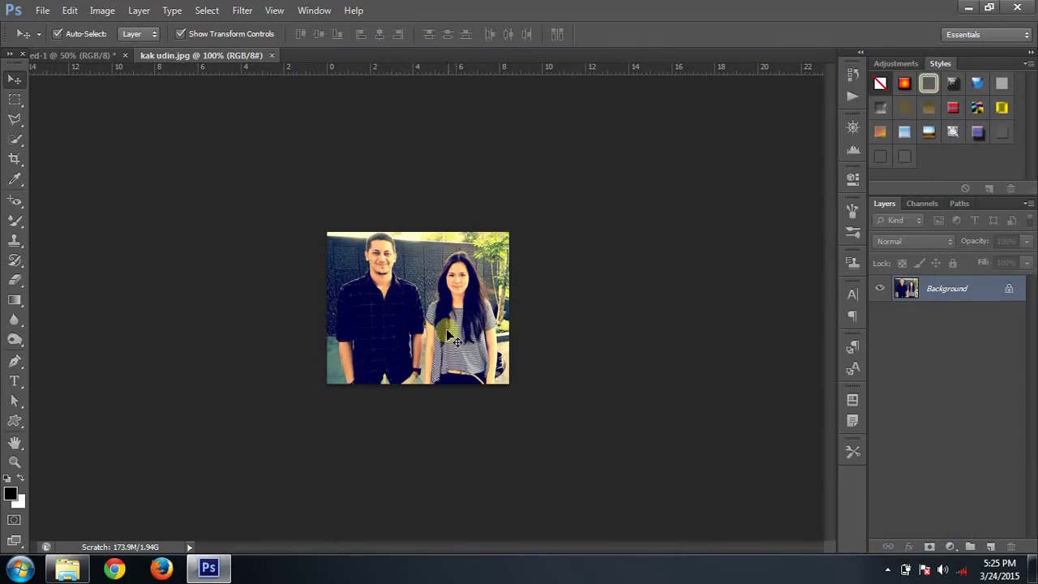
At 200% zoom, quick-select the left man's head, body and forearm.
key("ctrl+plus")
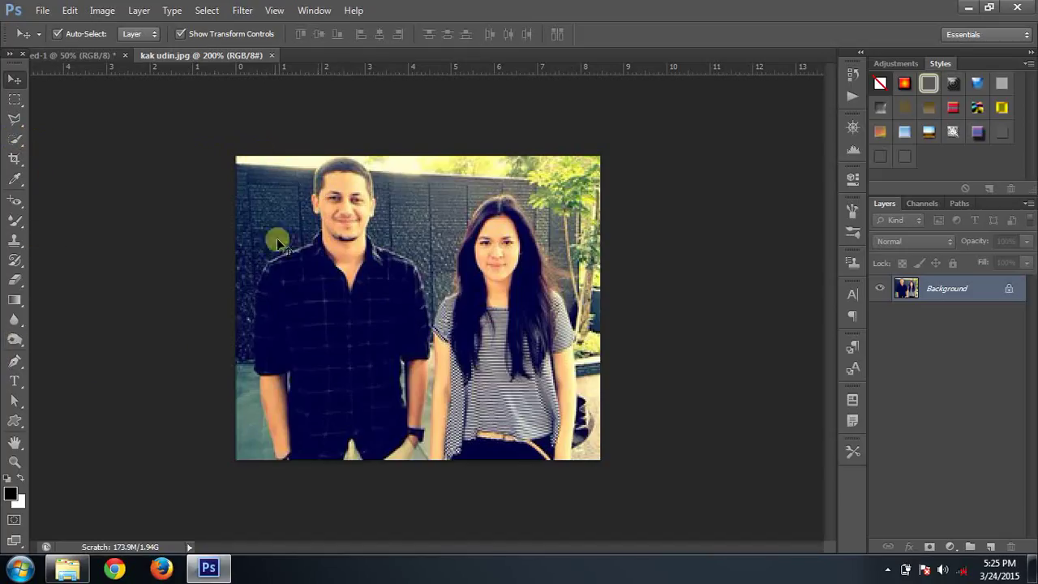
left_click(15, 139)
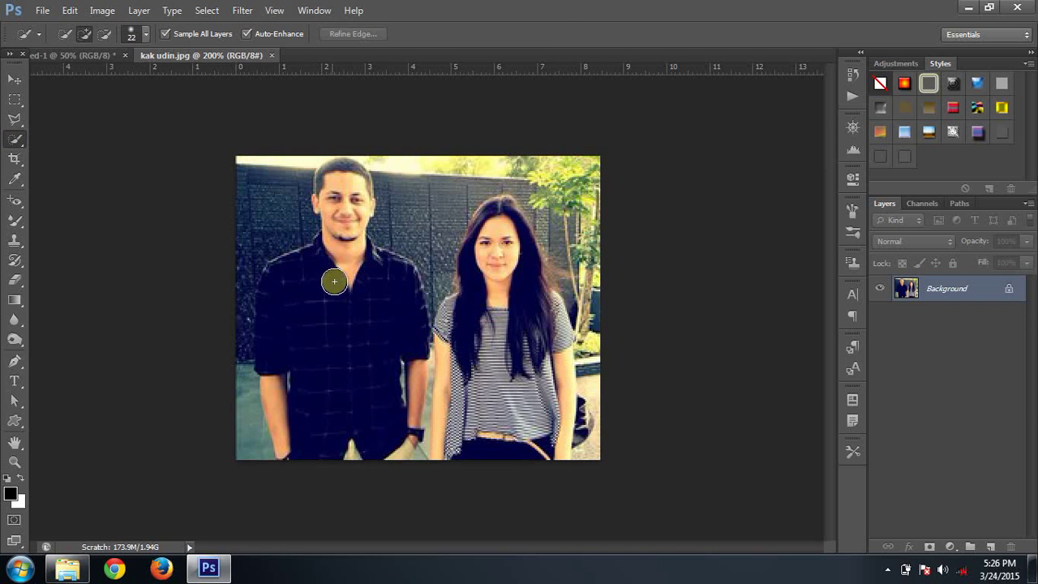
mouse_move(347, 183)
left_mouse_down()
mouse_move(342, 199)
mouse_move(377, 277)
mouse_move(389, 290)
mouse_move(394, 271)
mouse_move(370, 259)
mouse_move(393, 269)
mouse_move(408, 297)
mouse_move(378, 320)
left_mouse_up()
mouse_move(316, 299)
left_mouse_down()
mouse_move(308, 273)
mouse_move(295, 364)
mouse_move(271, 397)
mouse_move(313, 450)
mouse_move(394, 451)
mouse_move(395, 370)
left_mouse_up()
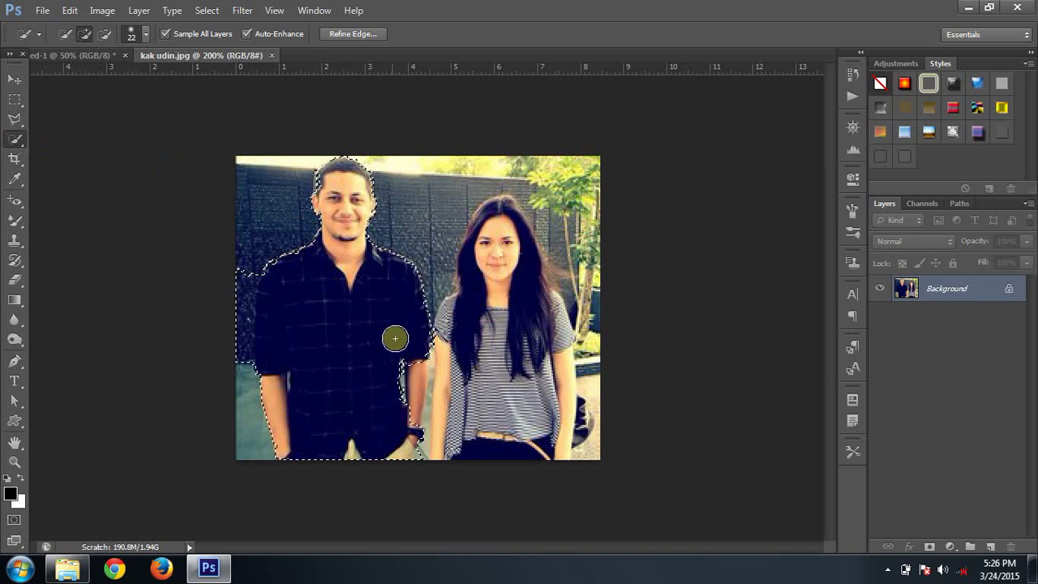
mouse_move(395, 338)
left_mouse_down()
mouse_move(408, 392)
mouse_move(274, 382)
left_mouse_up()
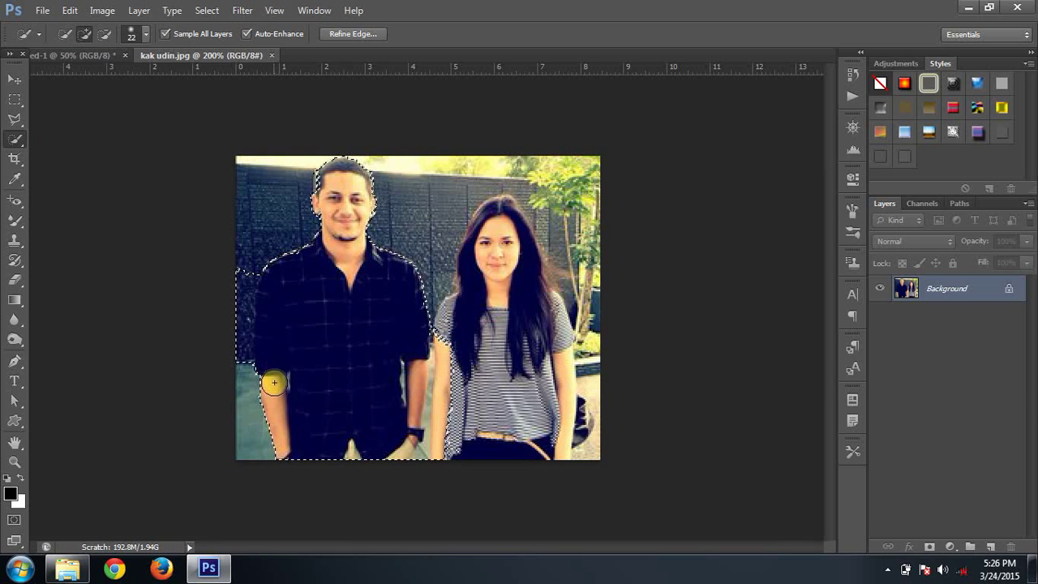
Refine the selection around his arm, cheek and forehead, subtracting the top-left background.
mouse_move(274, 382)
left_mouse_down()
mouse_move(281, 403)
mouse_move(300, 267)
mouse_move(327, 235)
left_mouse_up()
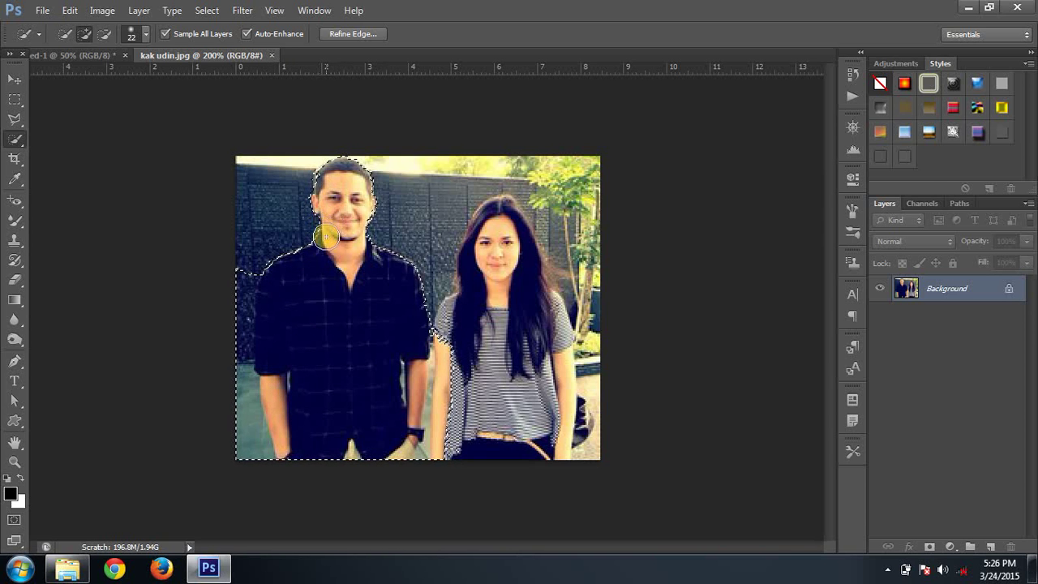
mouse_move(331, 223)
left_mouse_down()
mouse_move(316, 209)
mouse_move(326, 173)
left_mouse_up()
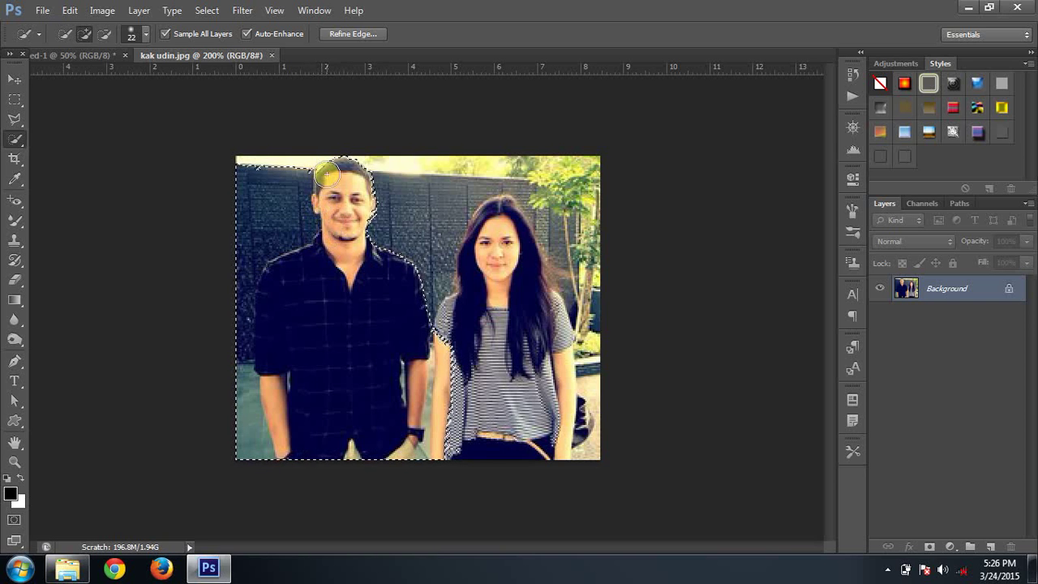
mouse_move(357, 225)
left_mouse_down()
mouse_move(346, 180)
mouse_move(363, 228)
mouse_move(355, 197)
left_mouse_up()
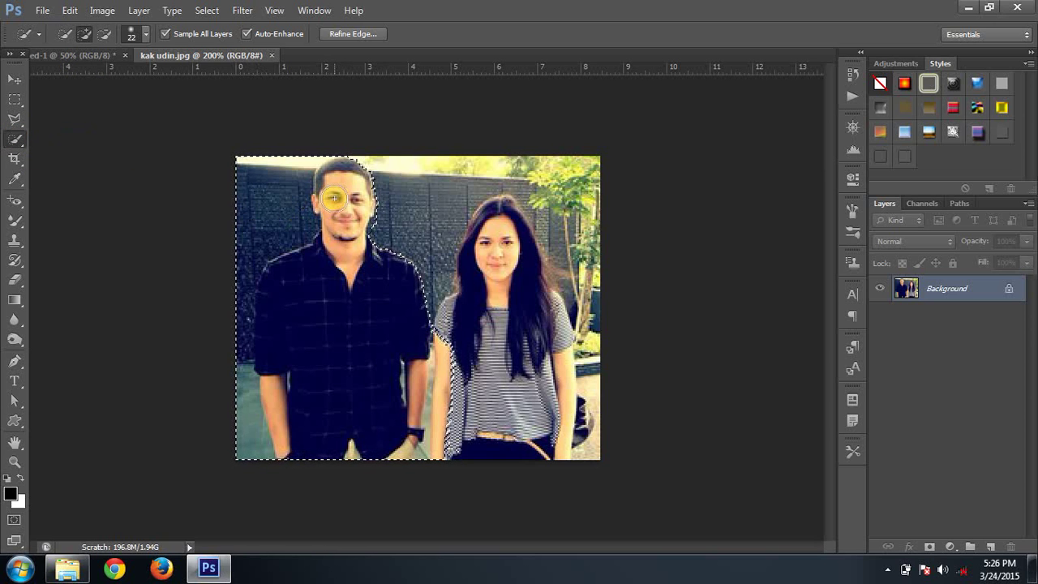
mouse_move(335, 194)
left_mouse_down()
mouse_move(354, 279)
mouse_move(399, 290)
mouse_move(336, 250)
mouse_move(318, 305)
left_mouse_up()
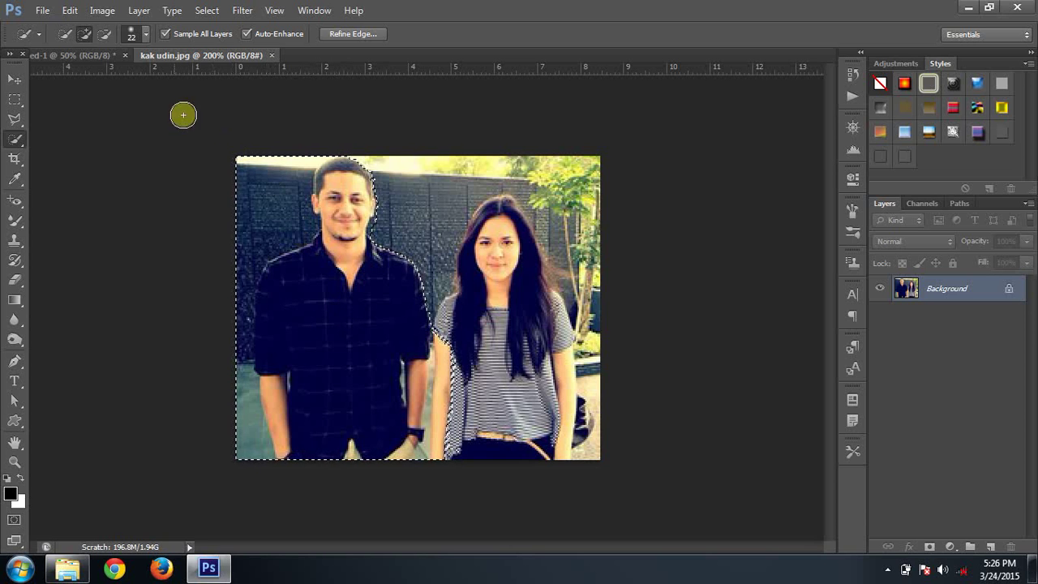
left_click(104, 33)
mouse_move(235, 162)
left_mouse_down()
mouse_move(253, 176)
mouse_move(262, 158)
left_mouse_up()
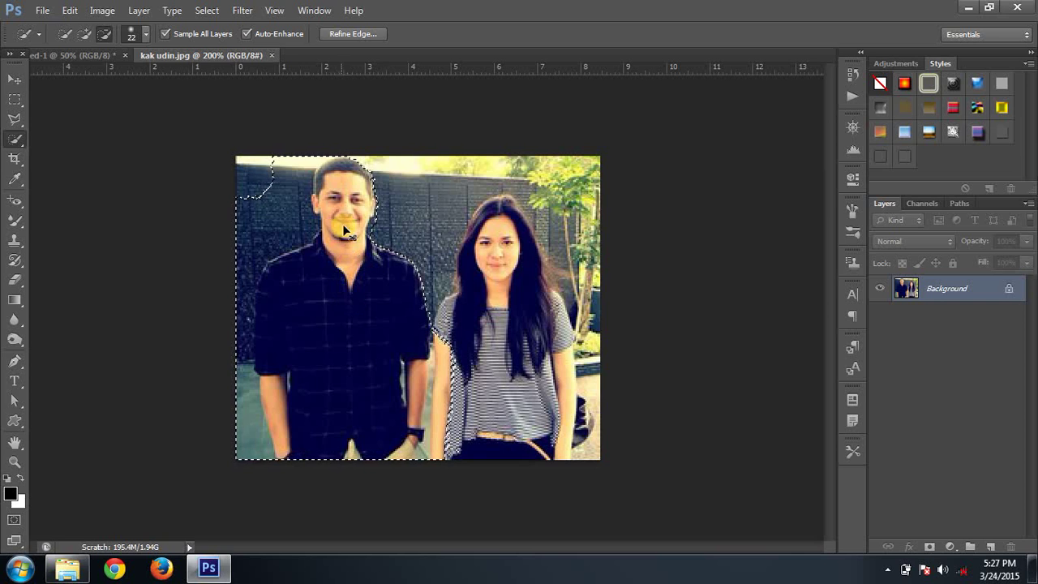
Paste the man into Untitled-1 as Layer 1 and scale him to fill most of the canvas.
left_click(108, 55)
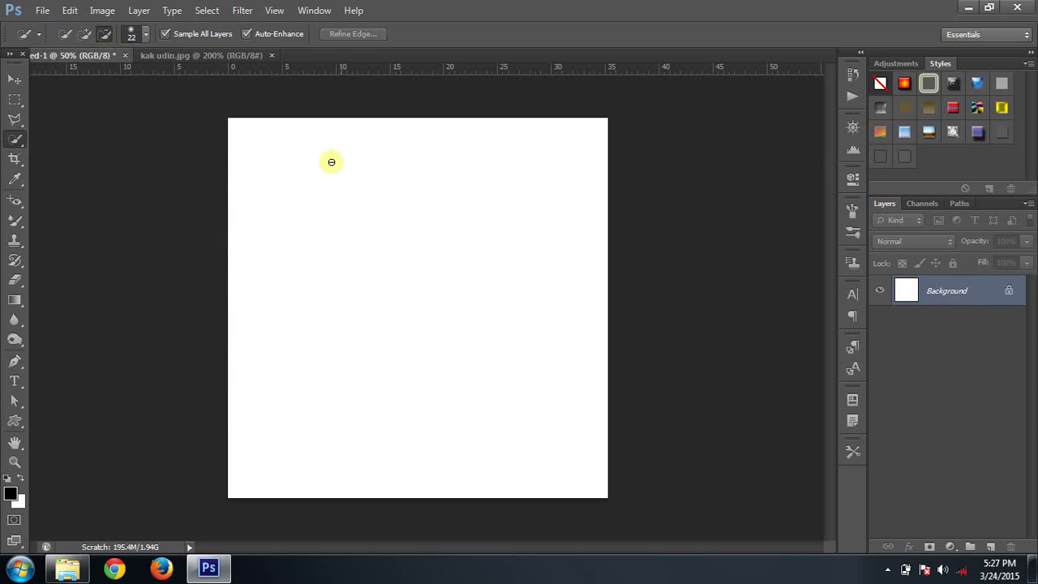
key("ctrl+v")
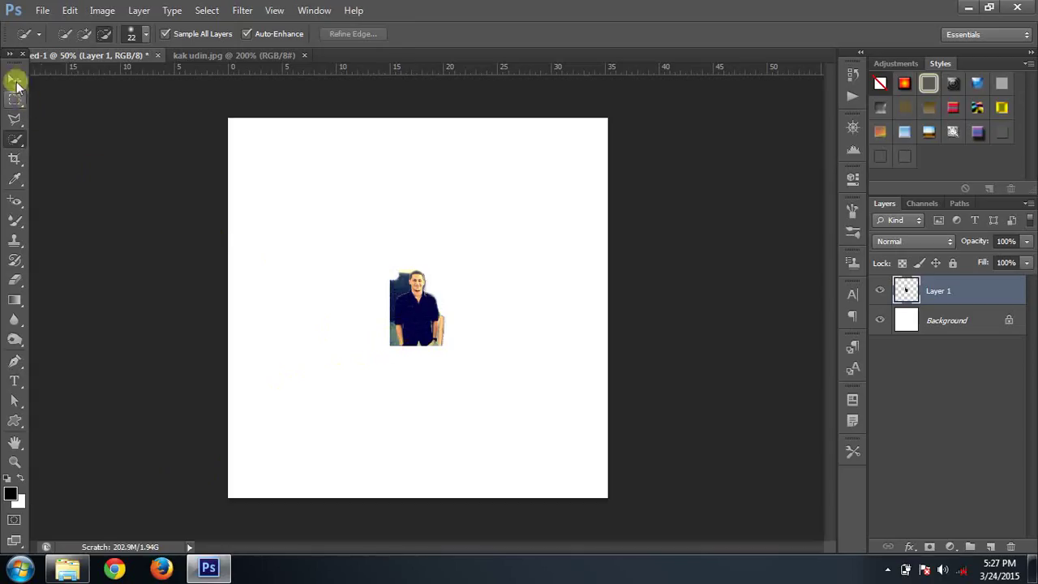
left_click(15, 79)
left_click_drag(381, 344, 275, 489)
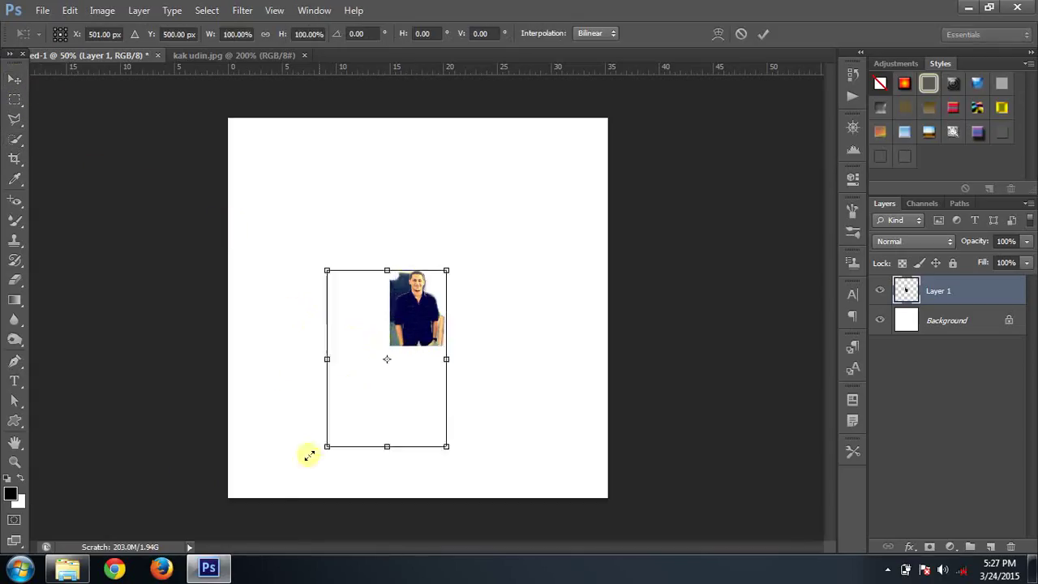
left_click_drag(445, 272, 561, 145)
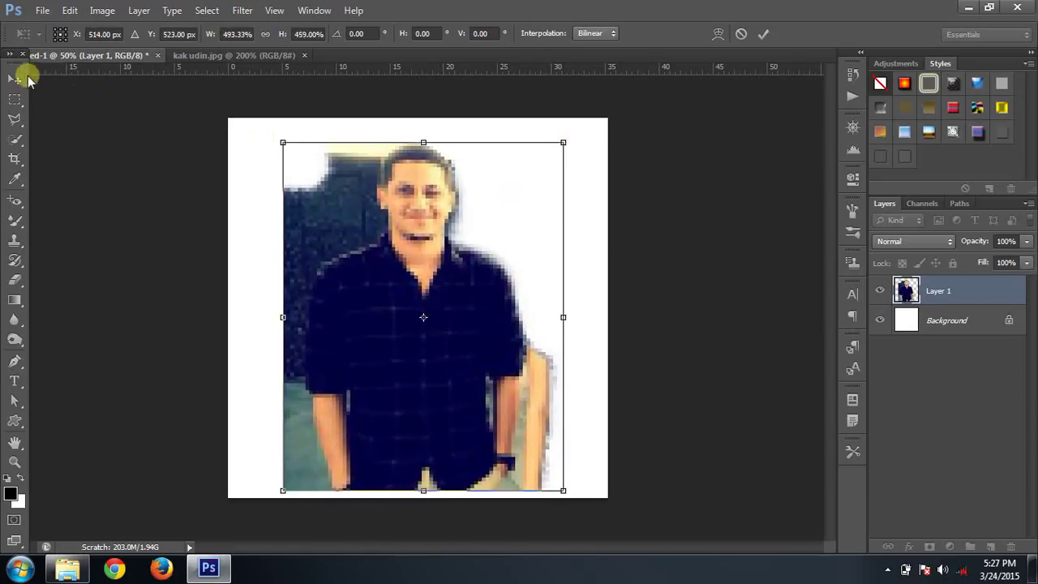
left_click(15, 78)
left_click(434, 225)
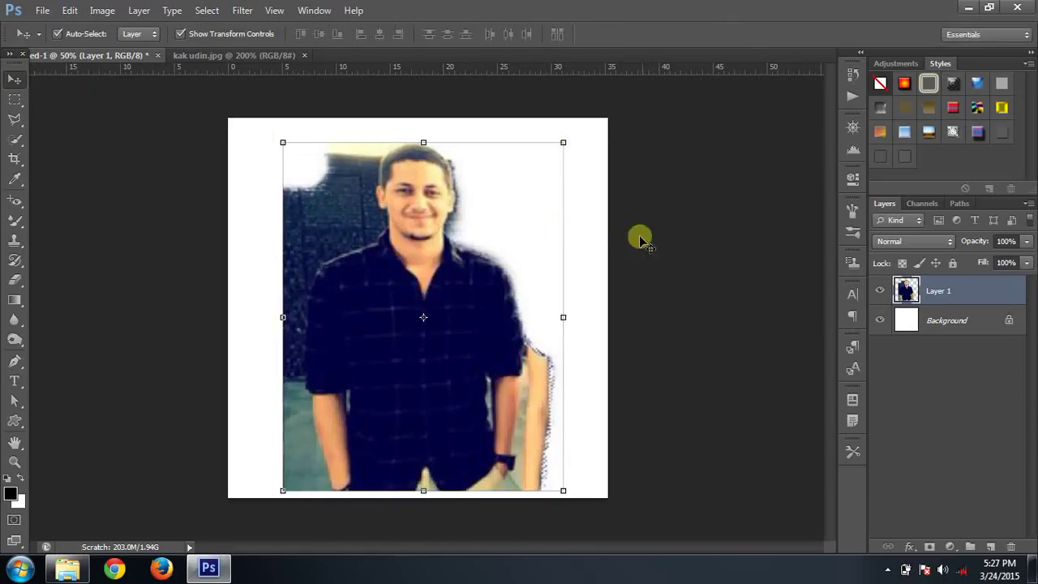
left_click(688, 233)
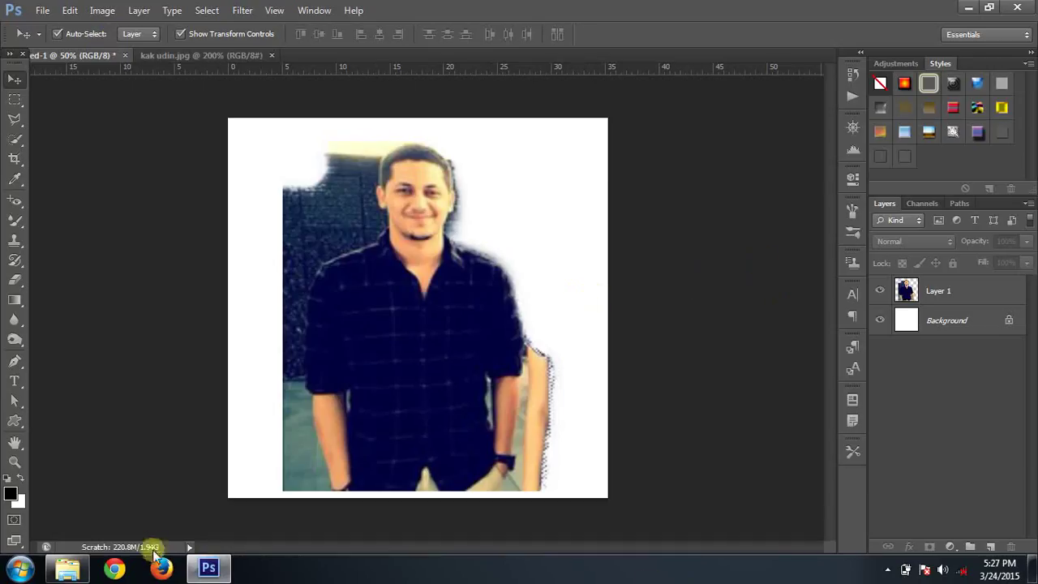
With the Polygonal Lasso, trace from the man's lower arm up past his neck to the jaw.
left_click(22, 124)
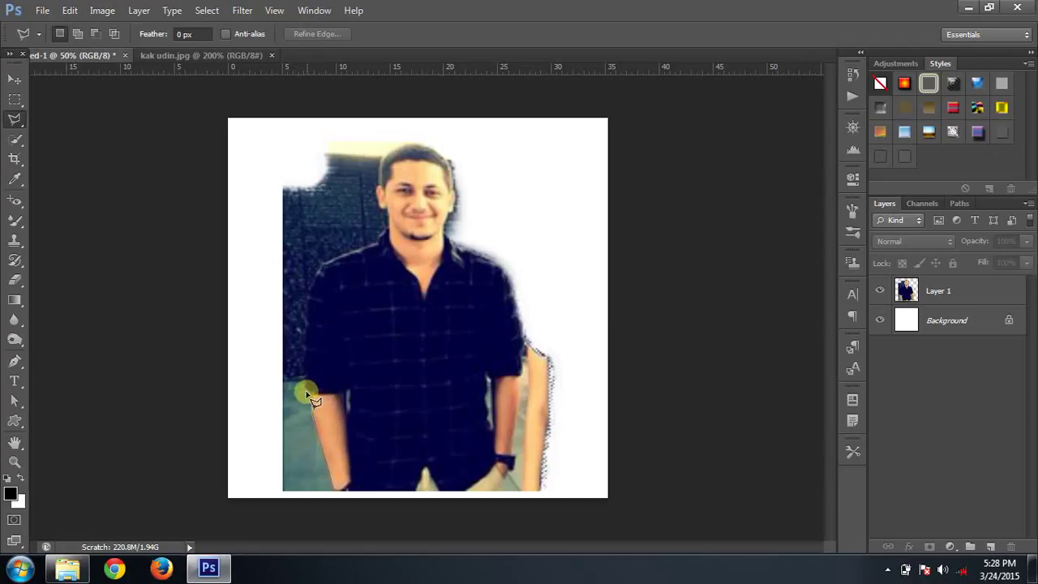
left_click(308, 391)
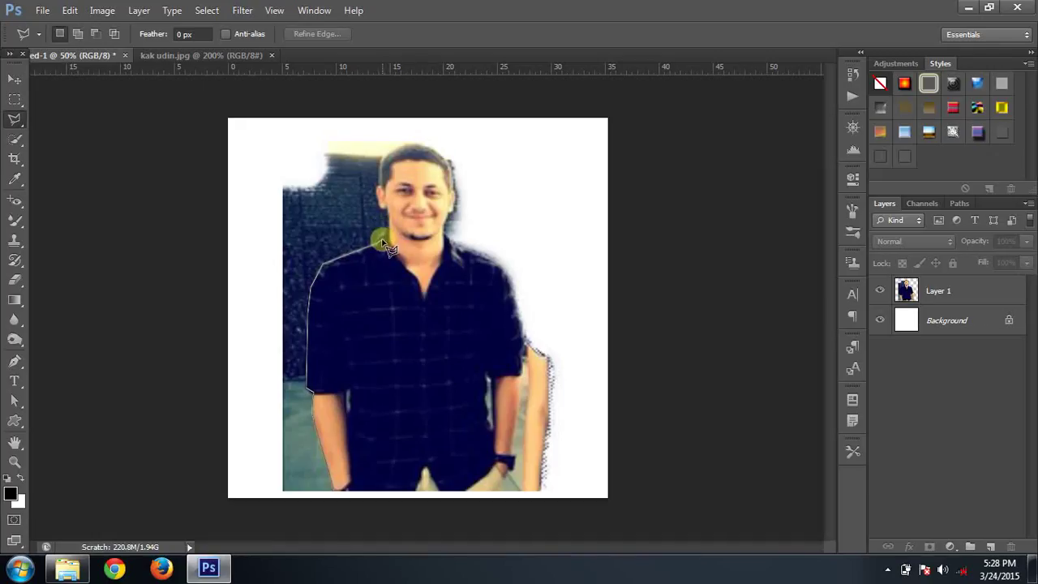
left_click(437, 323)
scroll(437, 323, "up", 1)
scroll(438, 322, "up", 1)
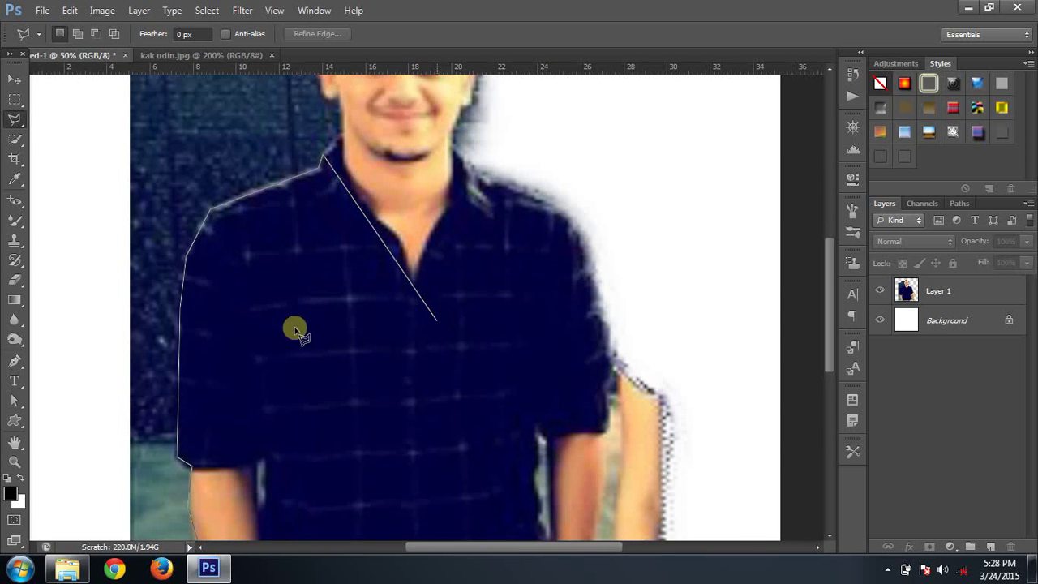
key("BackSpace")
left_click(453, 122)
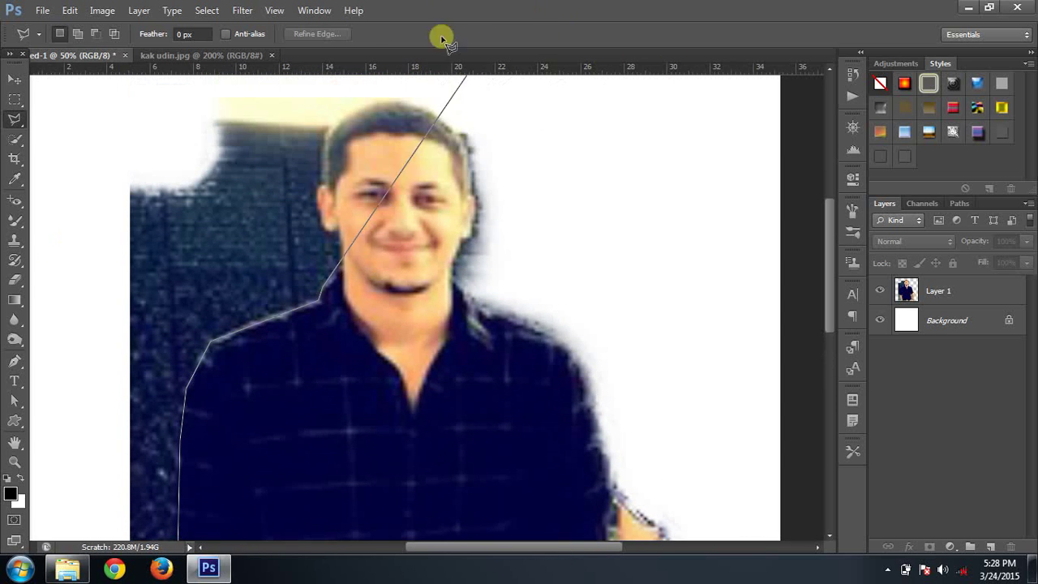
left_click(343, 273)
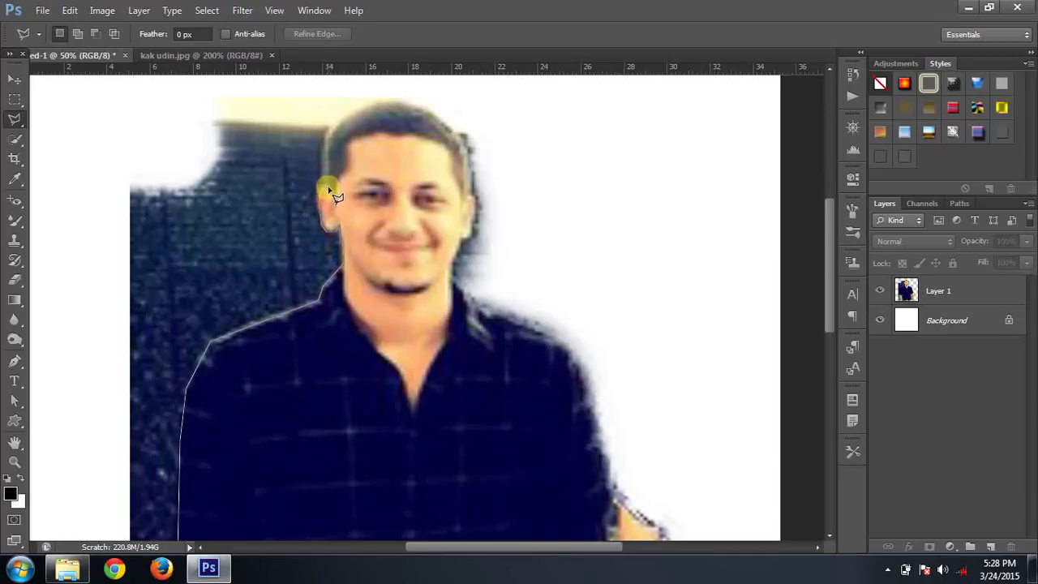
Extend the lasso outline across the top of his head along the hairline.
left_click(341, 121)
left_click(351, 112)
left_click(378, 105)
left_click(405, 101)
left_click(468, 155)
left_click(469, 174)
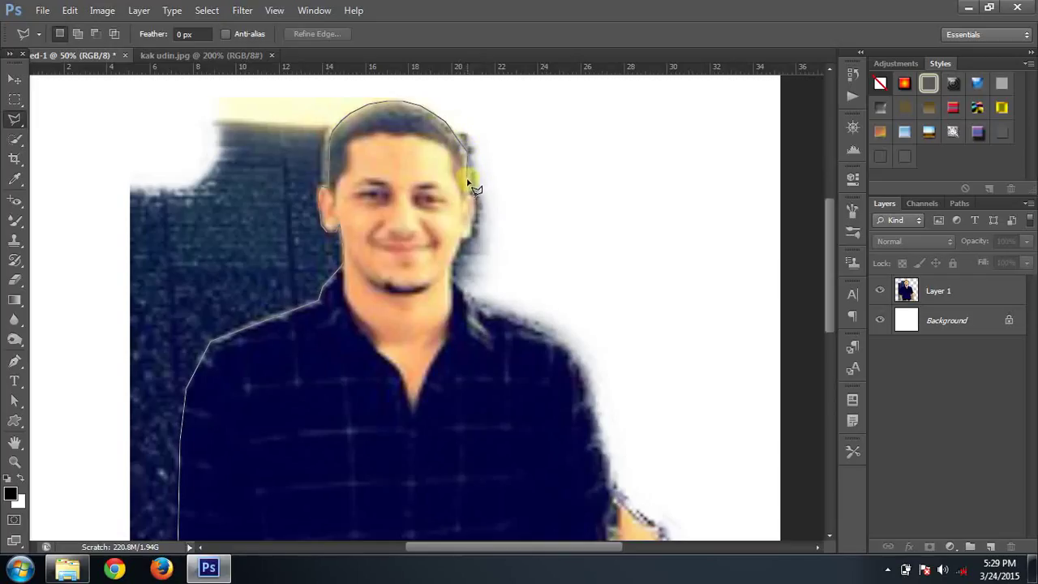
Continue the outline down the right side of his face to the shoulder.
left_click(471, 194)
left_click(478, 197)
left_click(480, 203)
left_click(473, 224)
left_click(470, 238)
left_click(560, 344)
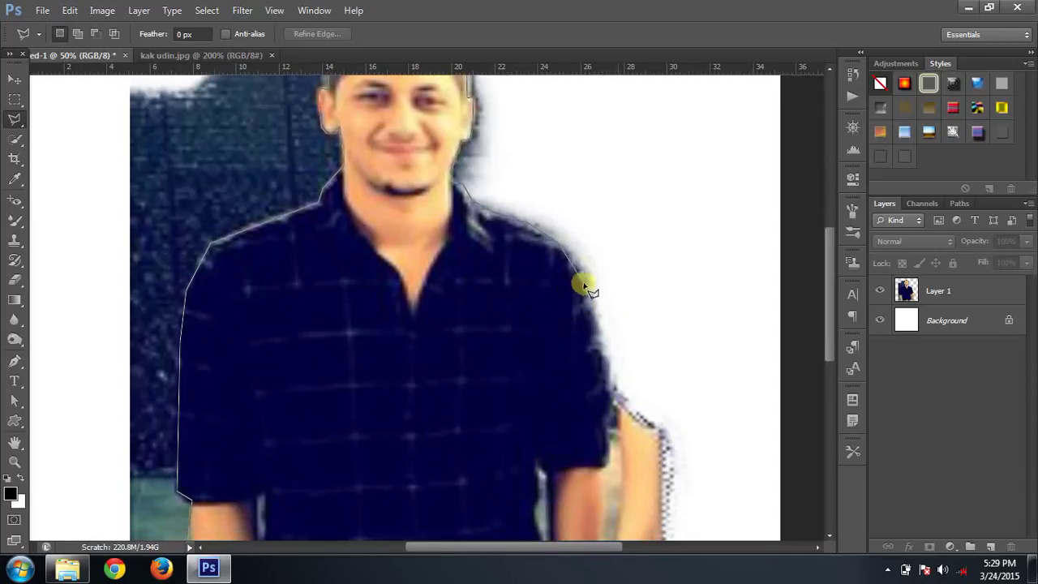
Run the lasso outline down the shoulder and body to the bottom-right corner.
left_click(583, 262)
left_click(595, 288)
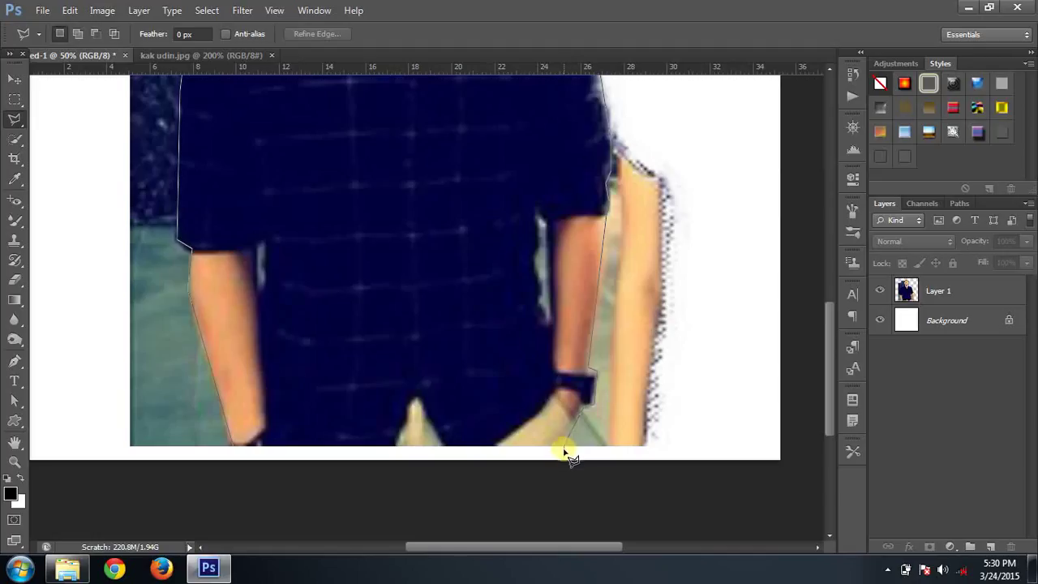
left_click(563, 447)
left_click(595, 459)
left_click(774, 457)
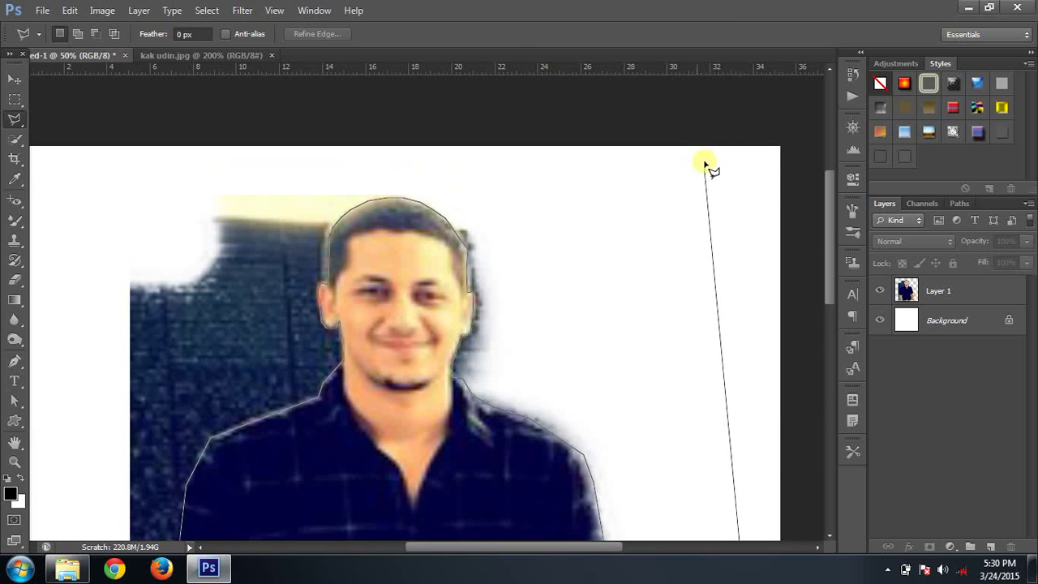
Trace around the top-right, left side and bottom-left edges, closing the outline into a selection.
left_click(718, 148)
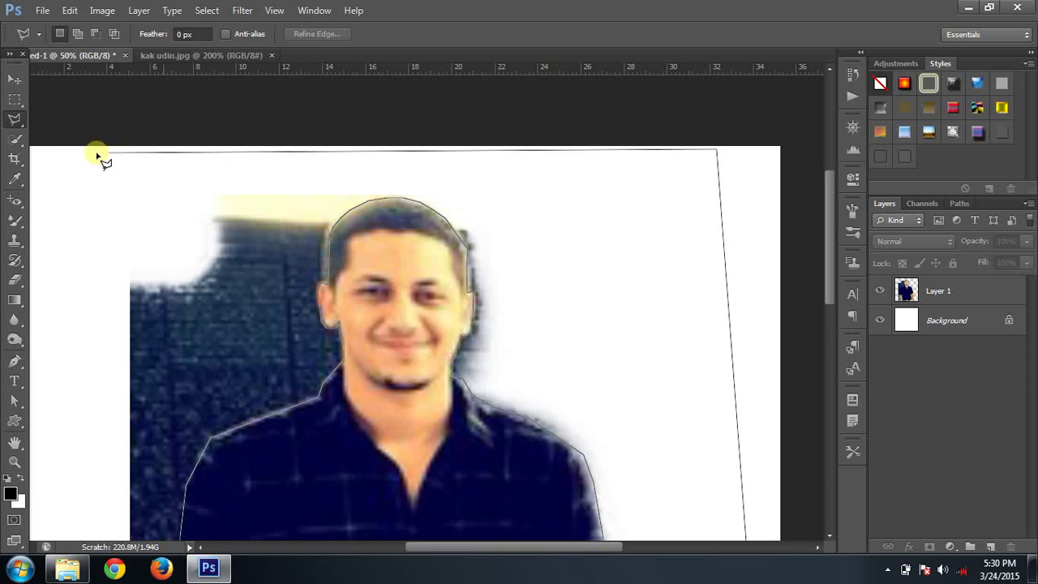
left_click(44, 156)
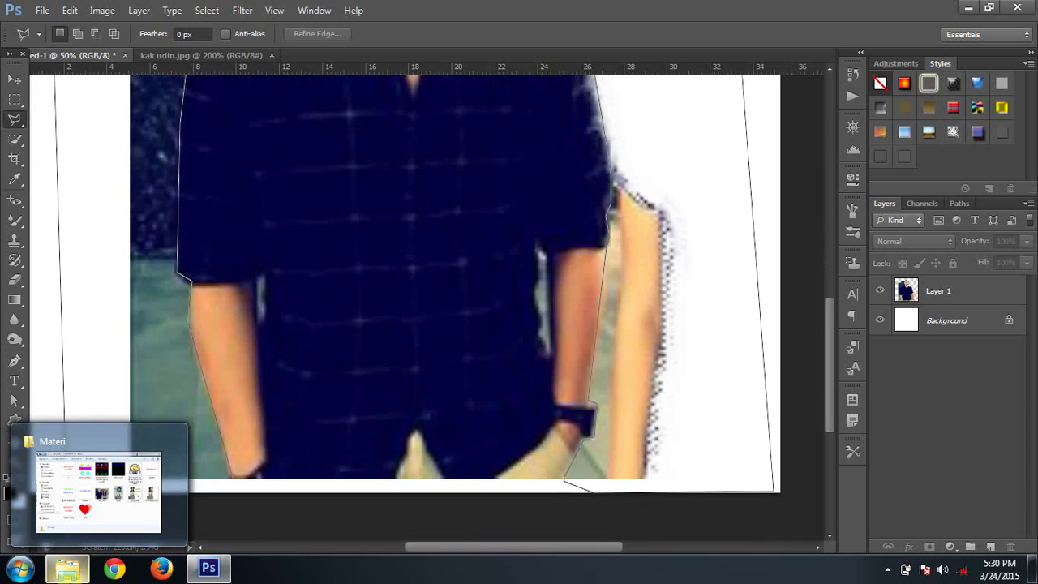
left_click(70, 442)
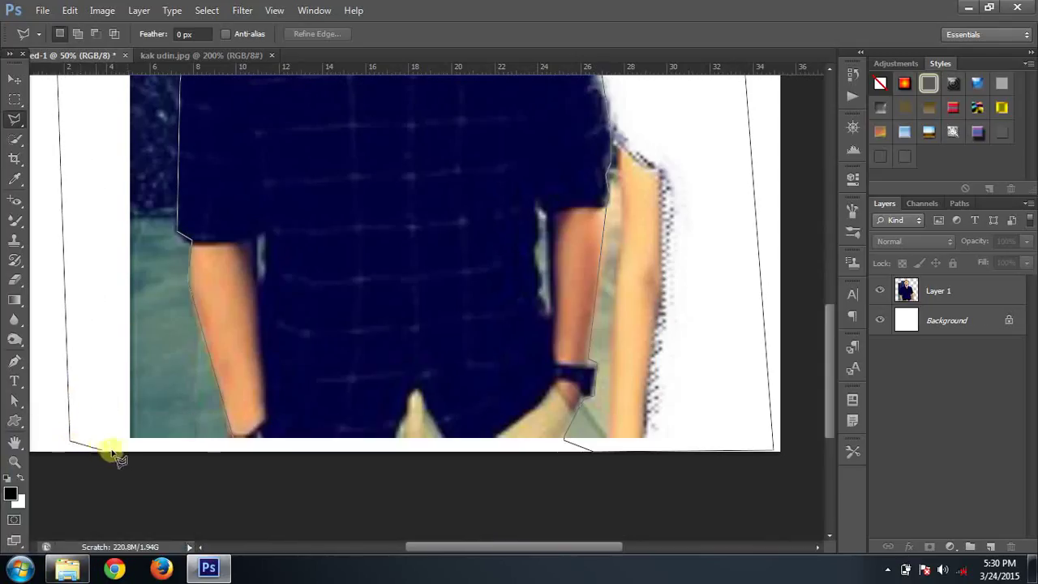
left_click(189, 451)
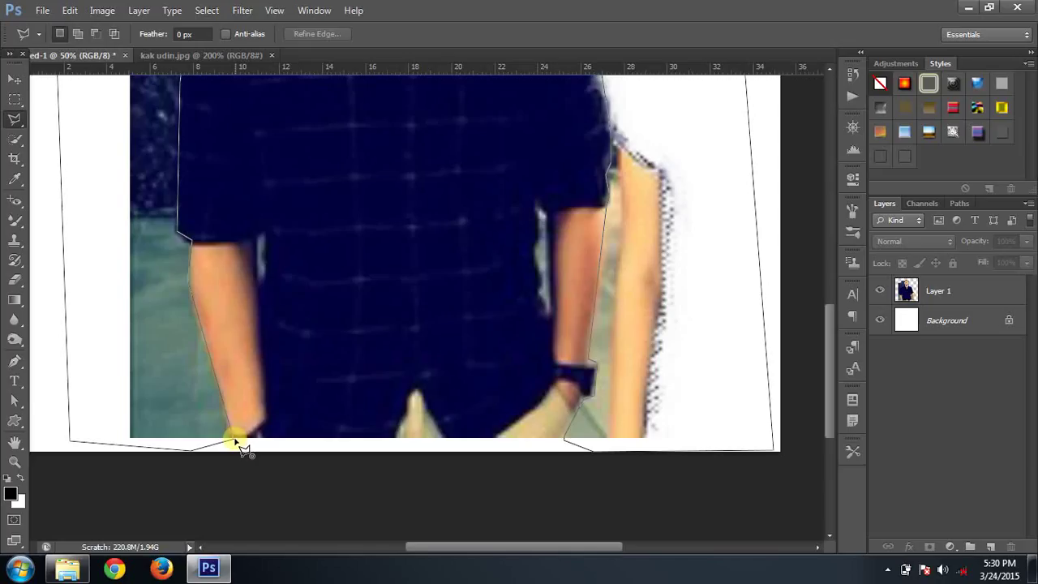
left_click(235, 442)
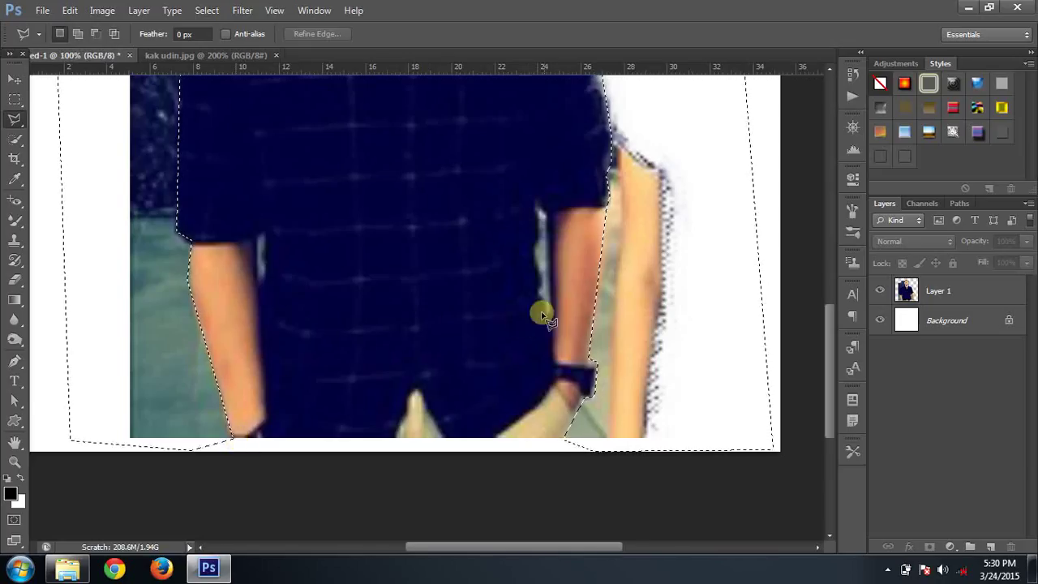
Zoom out and delete the selected wall and second person from Layer 1.
scroll(624, 288, "up", 2)
key("ctrl+minus")
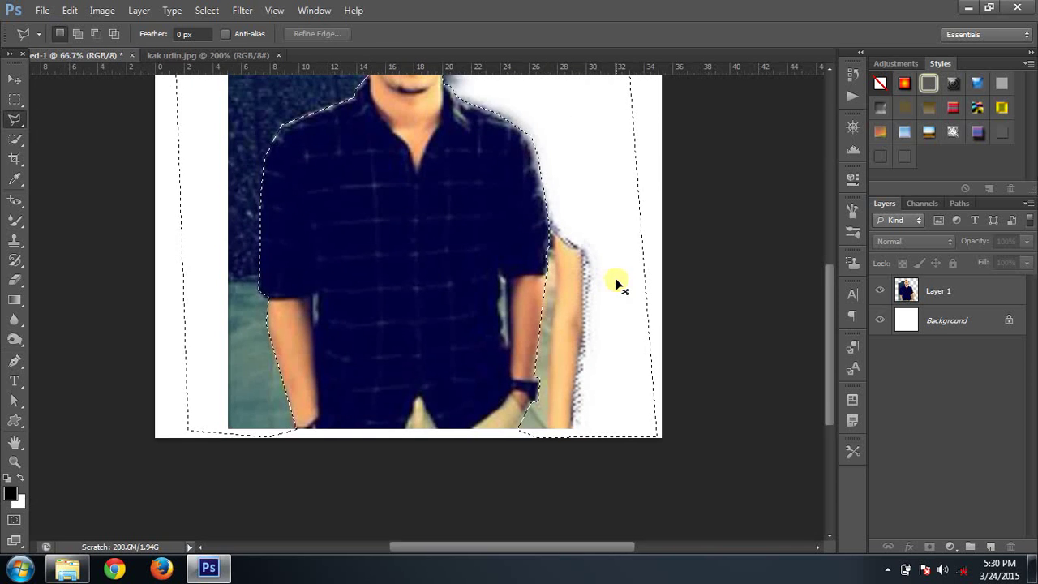
key("ctrl+minus")
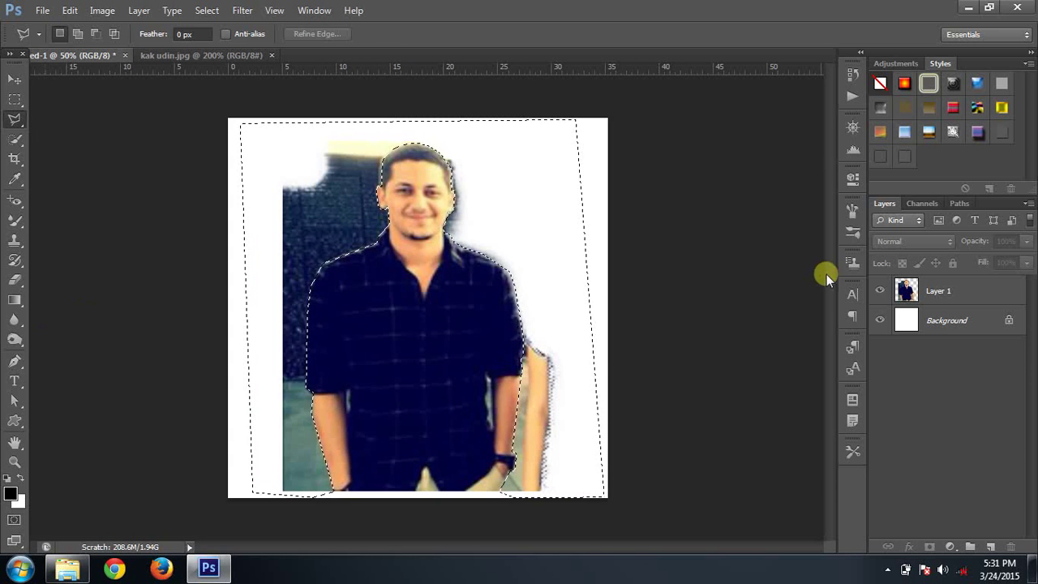
left_click(948, 290)
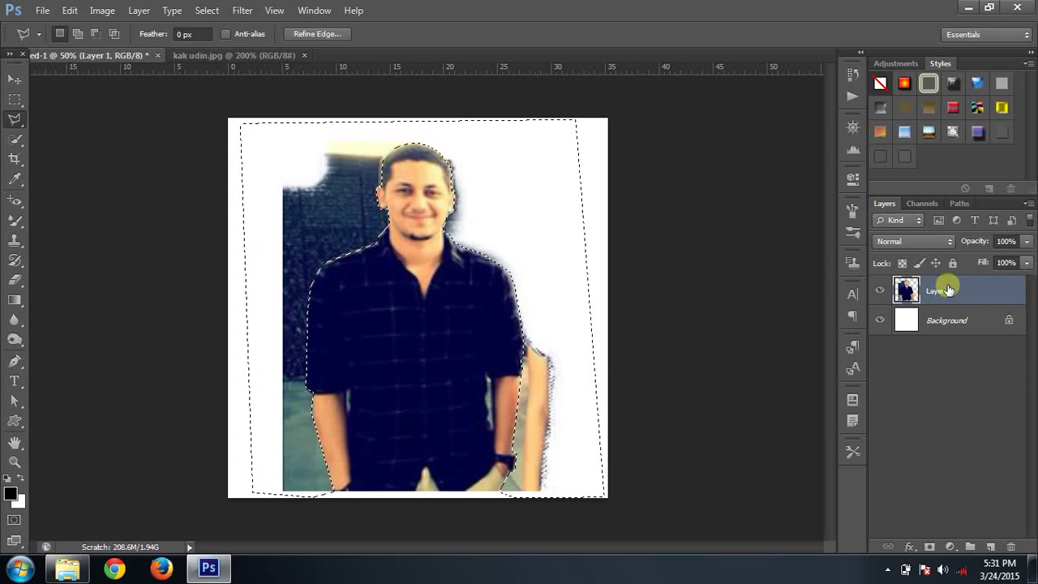
key("Delete")
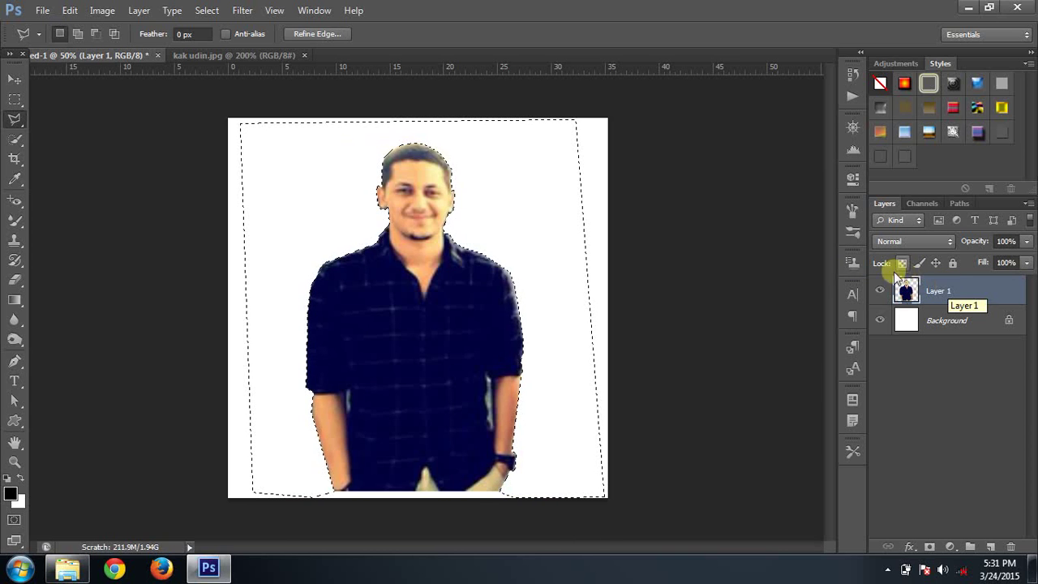
Trim the selection with a 99 px Quick Selection subtract brush, then deselect.
left_click(14, 139)
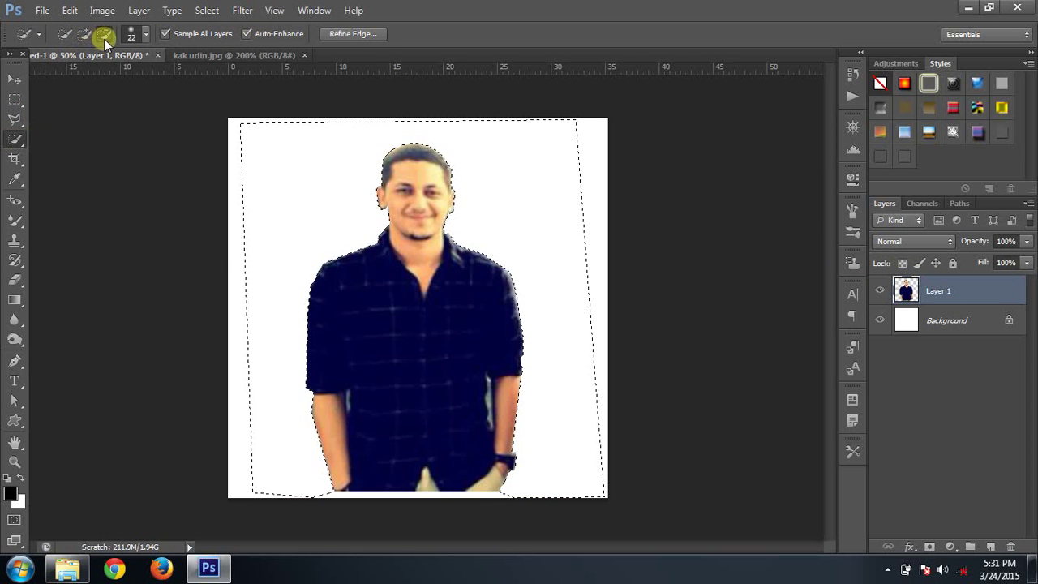
left_click(138, 34)
left_click(135, 78)
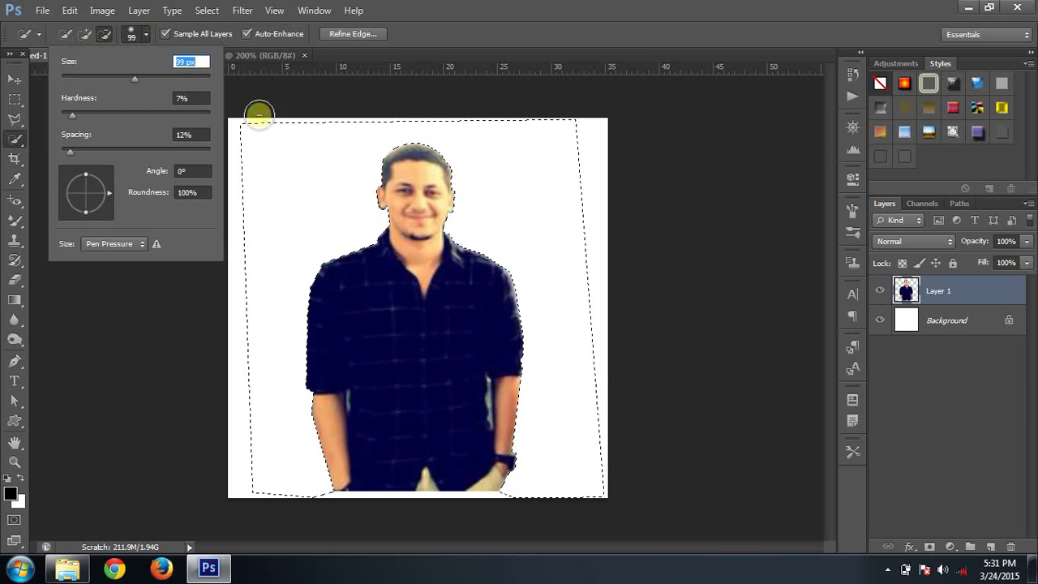
left_click_drag(266, 134, 505, 139)
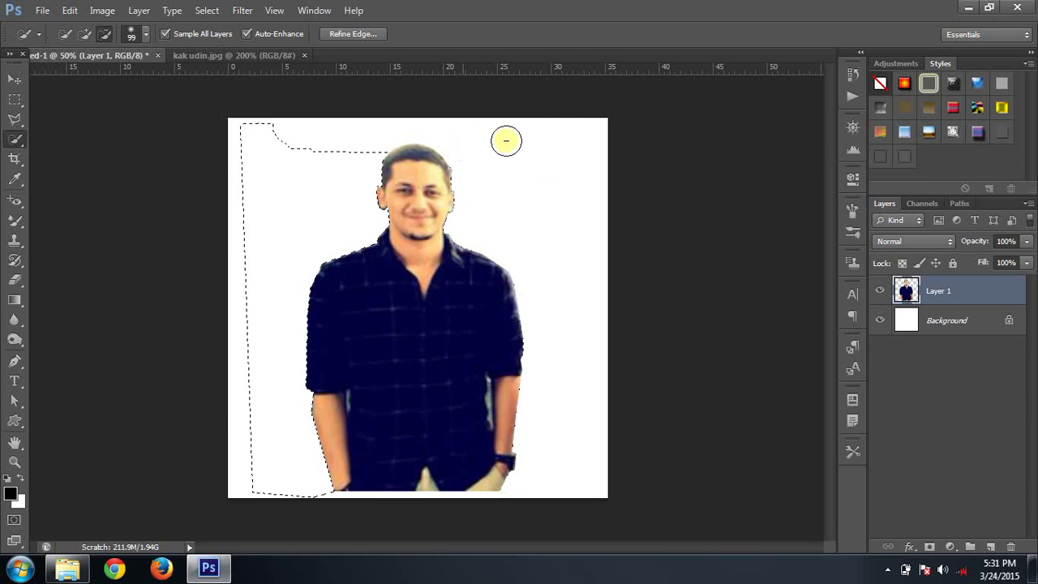
left_click_drag(417, 175, 338, 352)
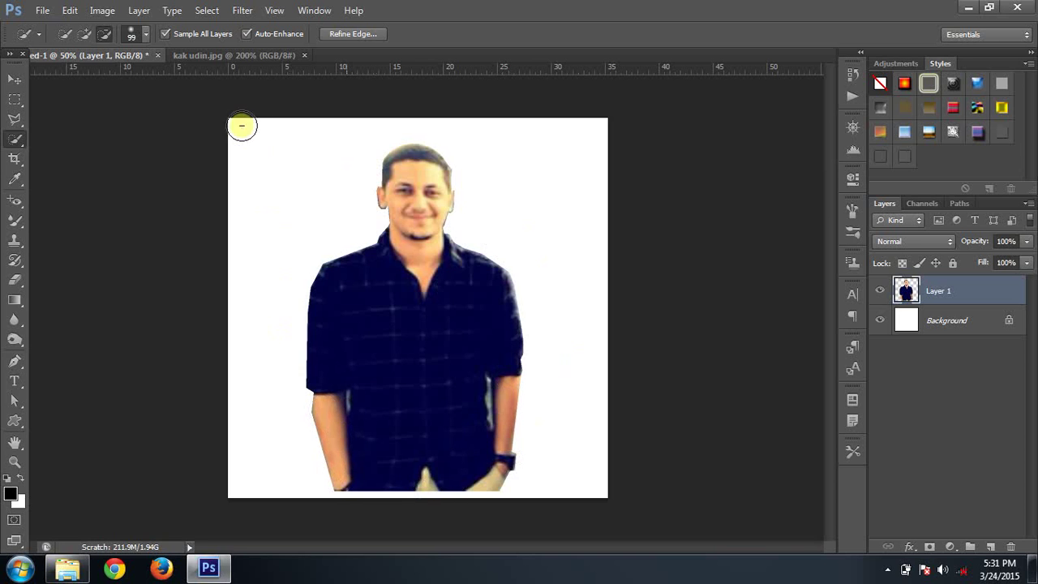
key("ctrl+d")
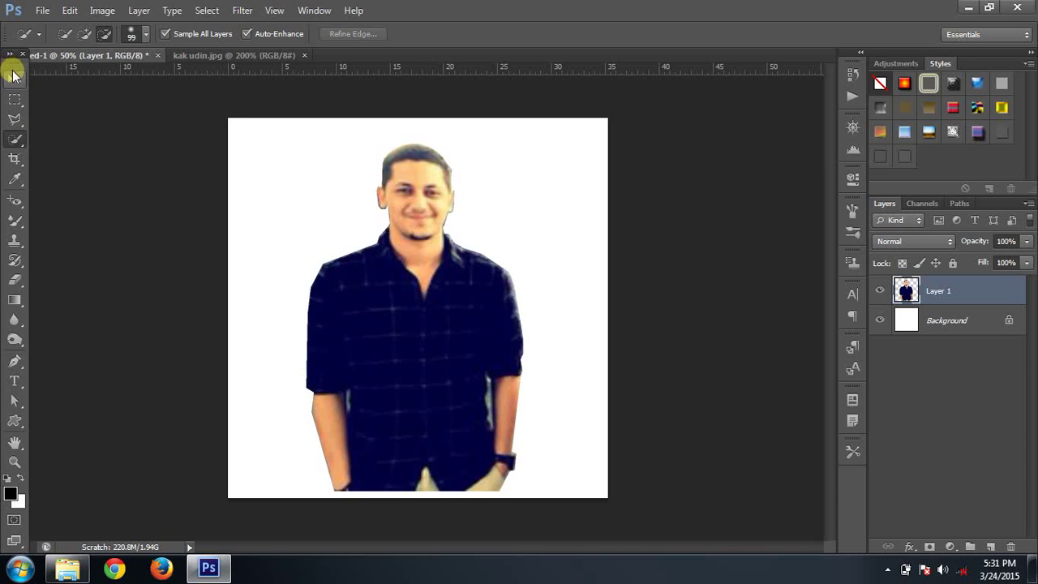
At 50% zoom, nudge the man on Layer 1 a few pixels down-left with the Move tool.
left_click(13, 78)
left_click(579, 225)
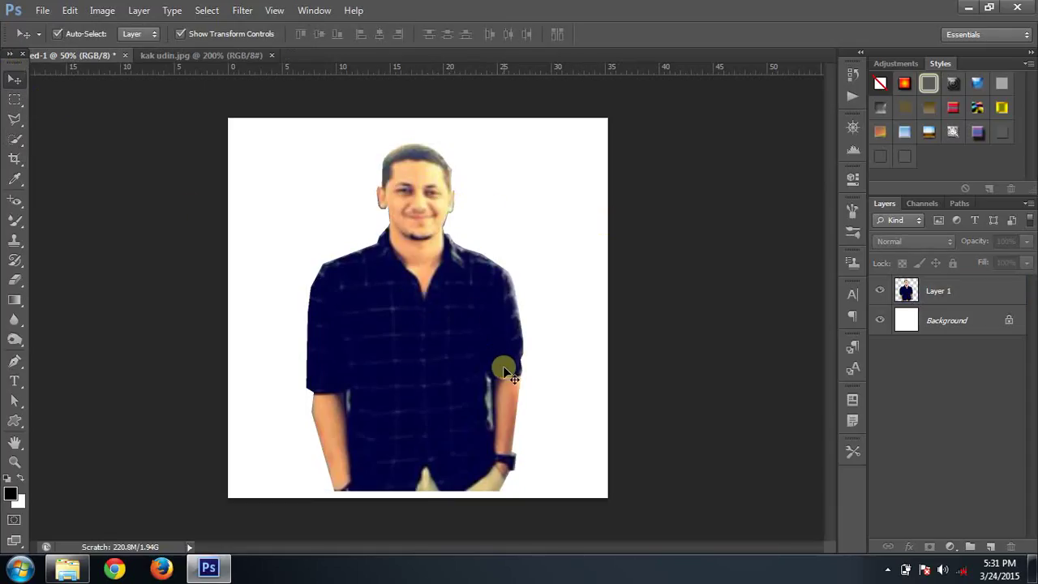
key("ctrl+minus")
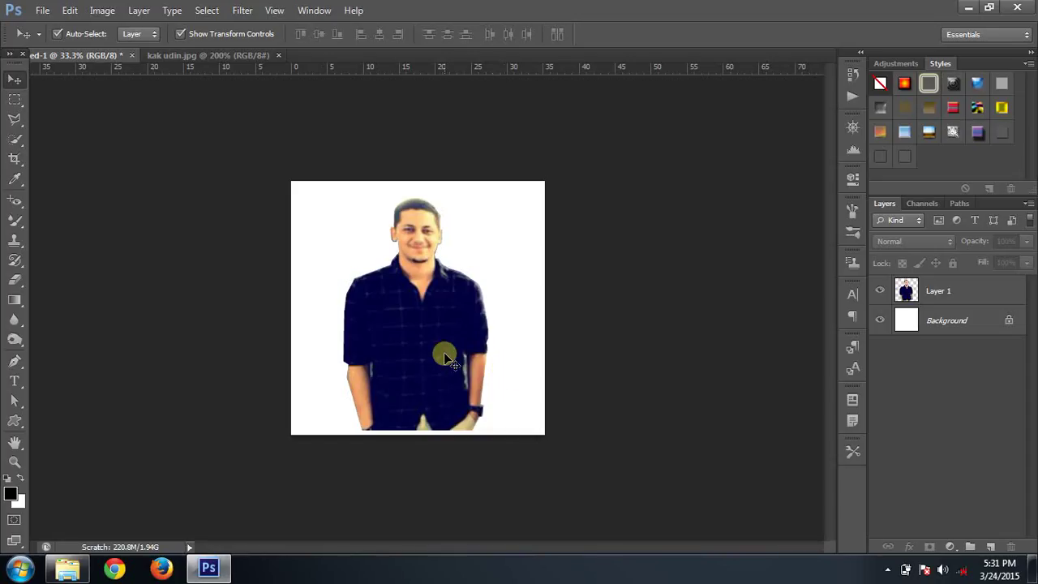
key("ctrl+plus")
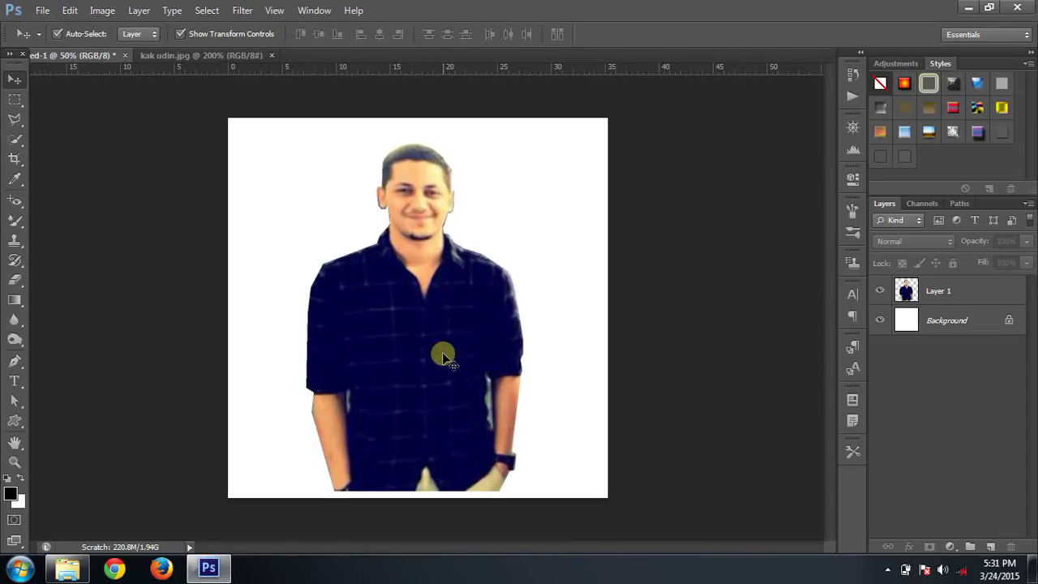
left_click_drag(425, 340, 420, 346)
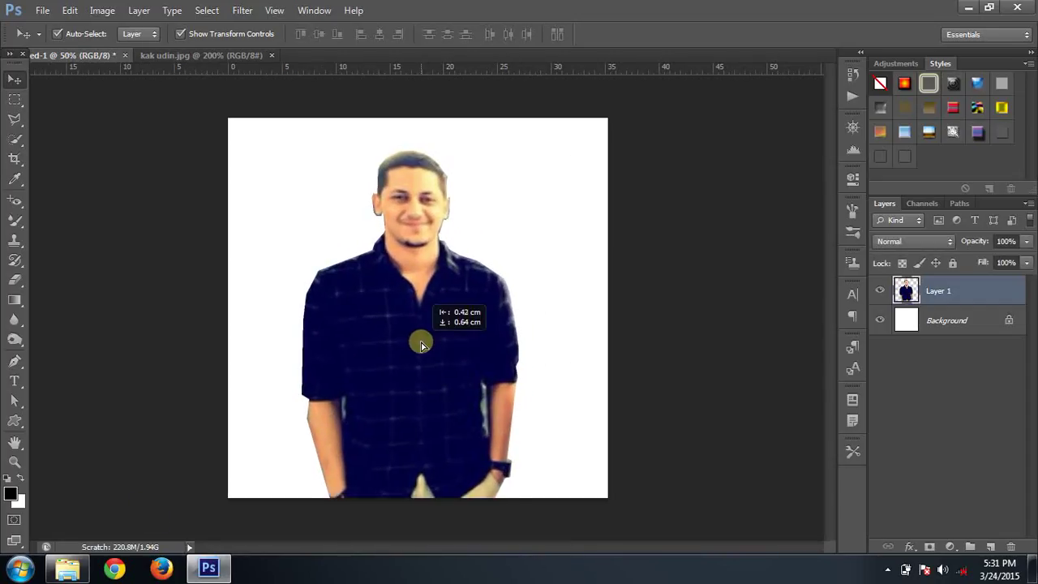
left_click(15, 139)
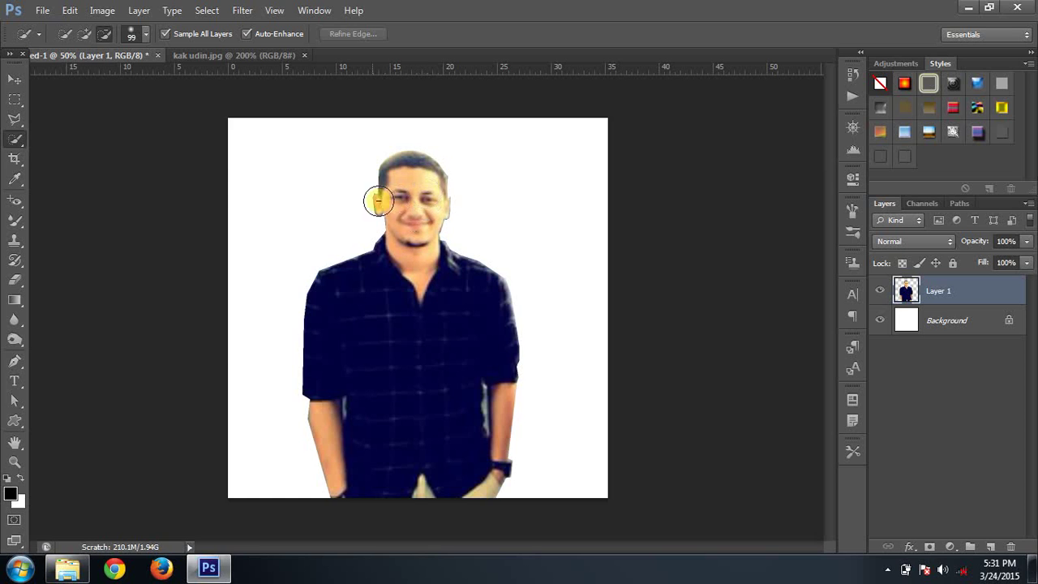
Quick-select the man's hair and face, then switch to a 45 px subtract brush.
left_click(85, 33)
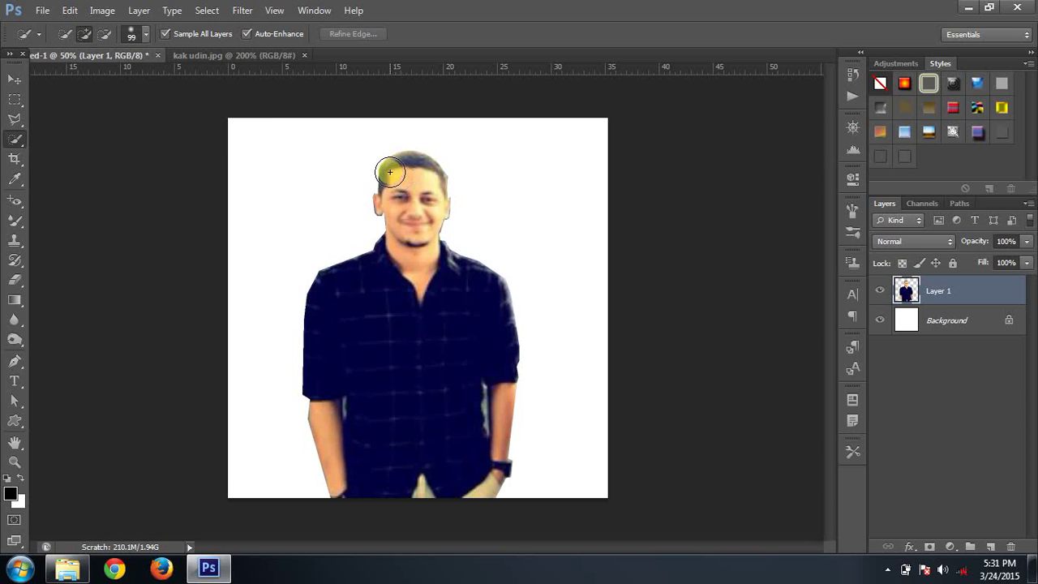
left_click_drag(396, 172, 416, 203)
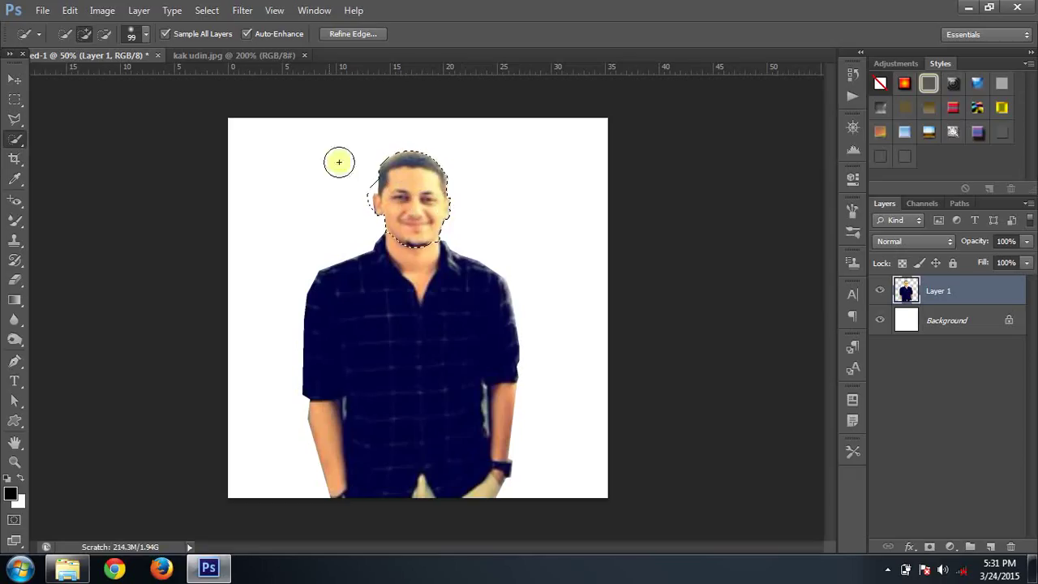
key("ctrl+plus")
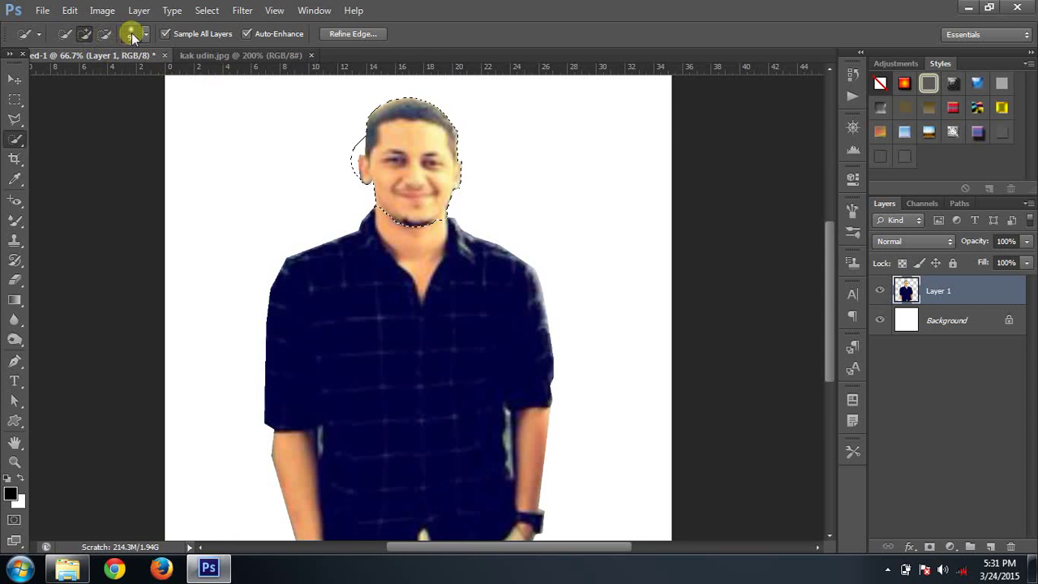
left_click(104, 33)
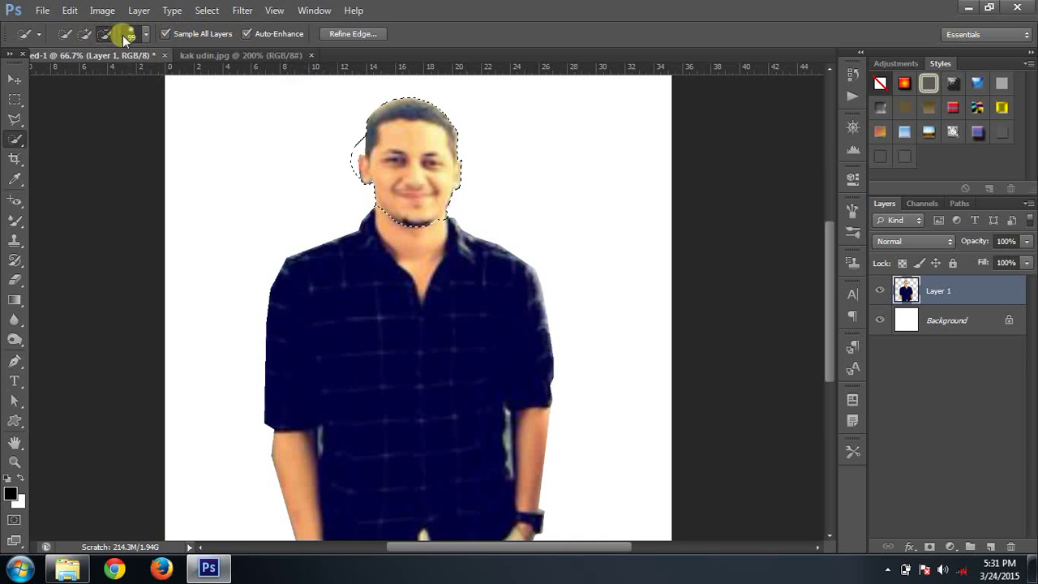
left_click(122, 35)
left_click(95, 76)
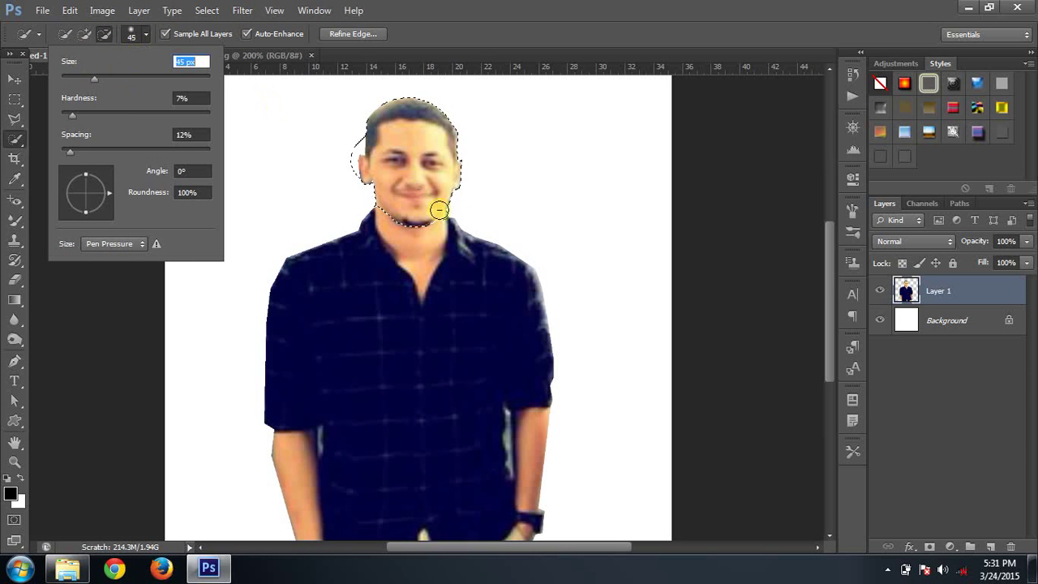
left_click(453, 221)
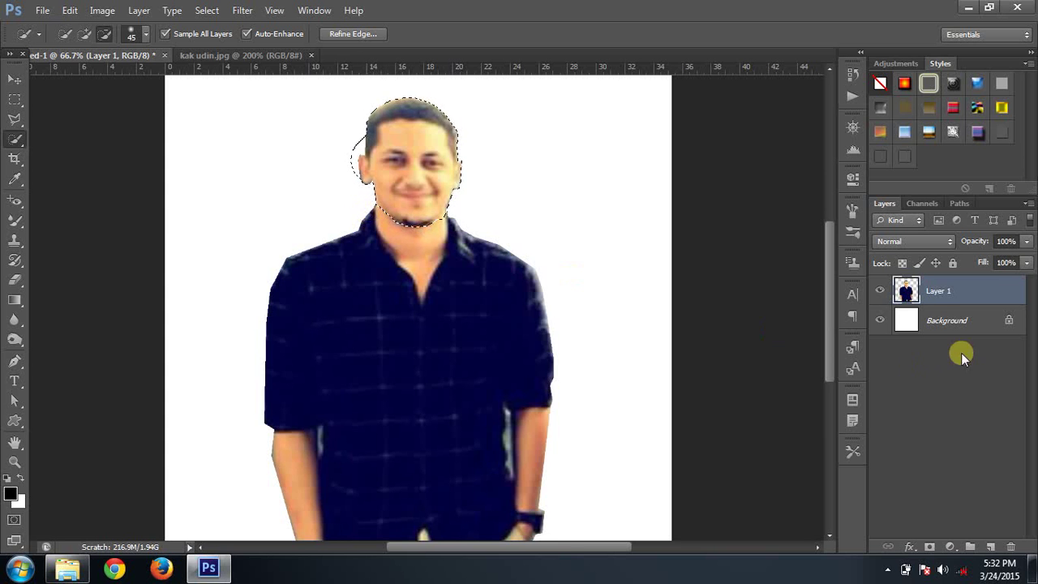
Duplicate Layer 1 as Layer 1 copy and hide the original Layer 1.
right_click(929, 291)
left_click(819, 75)
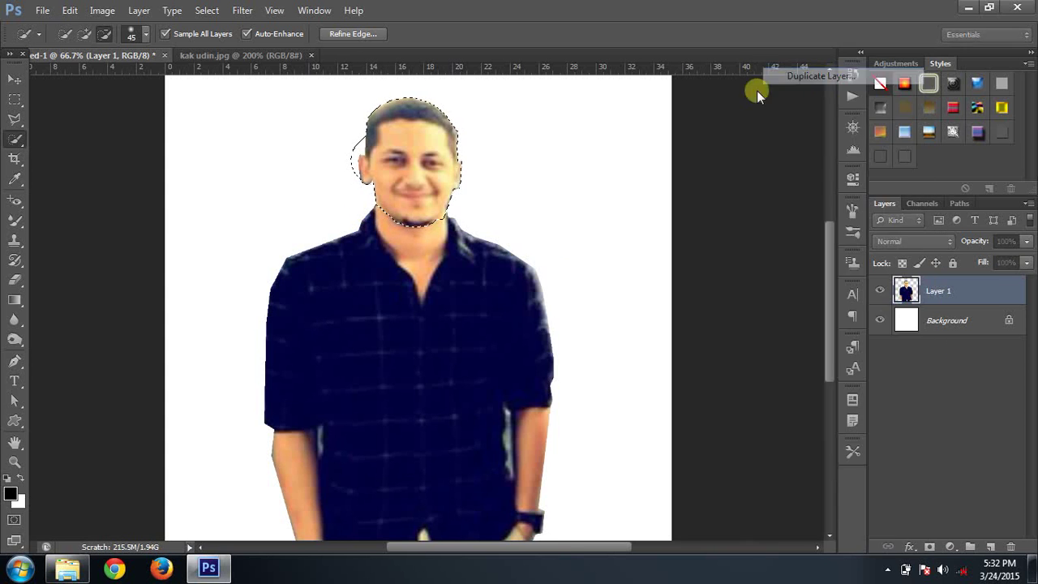
left_click(648, 169)
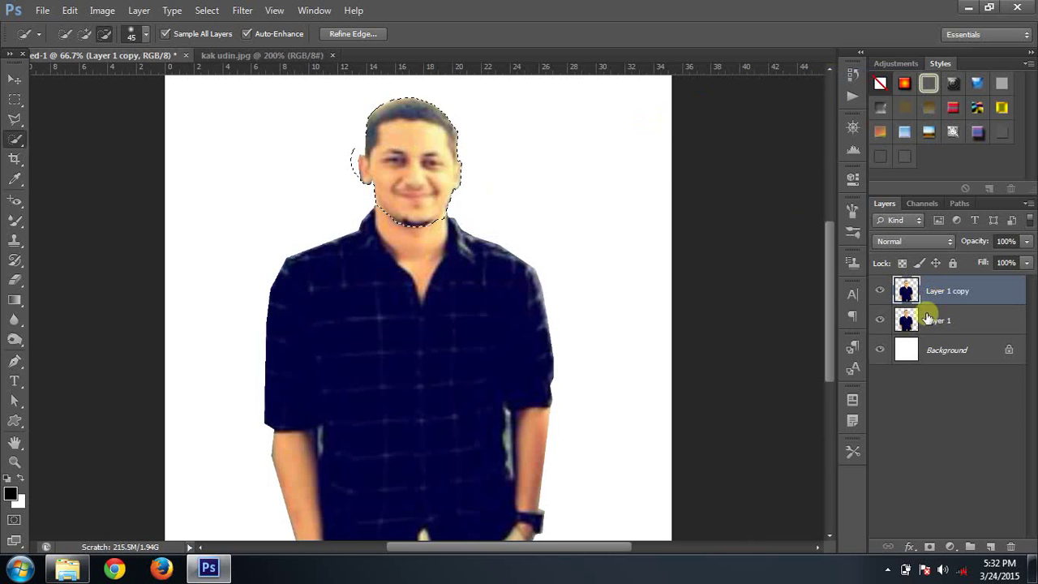
left_click(880, 319)
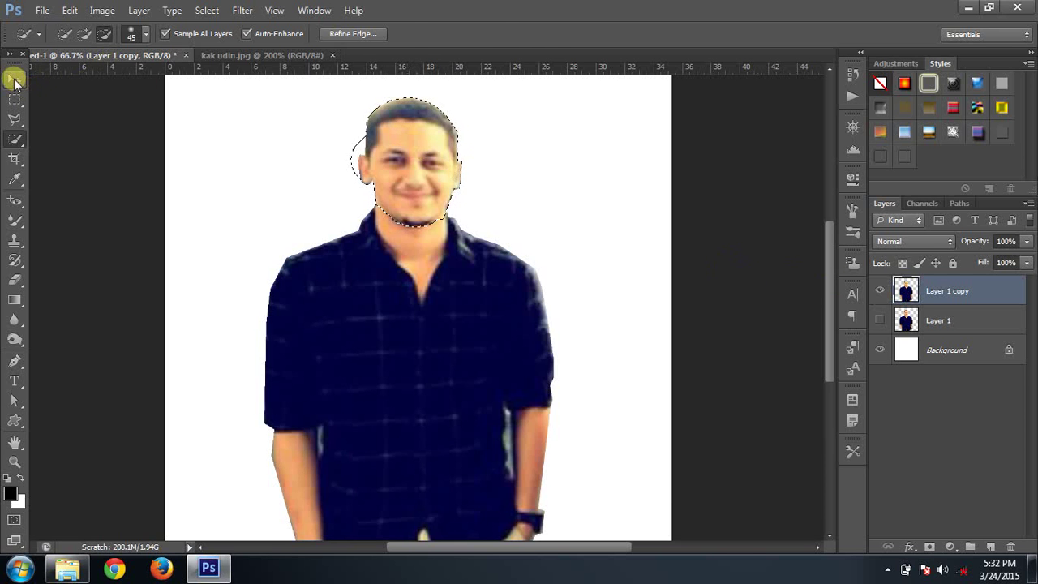
Cut the selected head off the body and paste it as a new face layer.
left_click(15, 80)
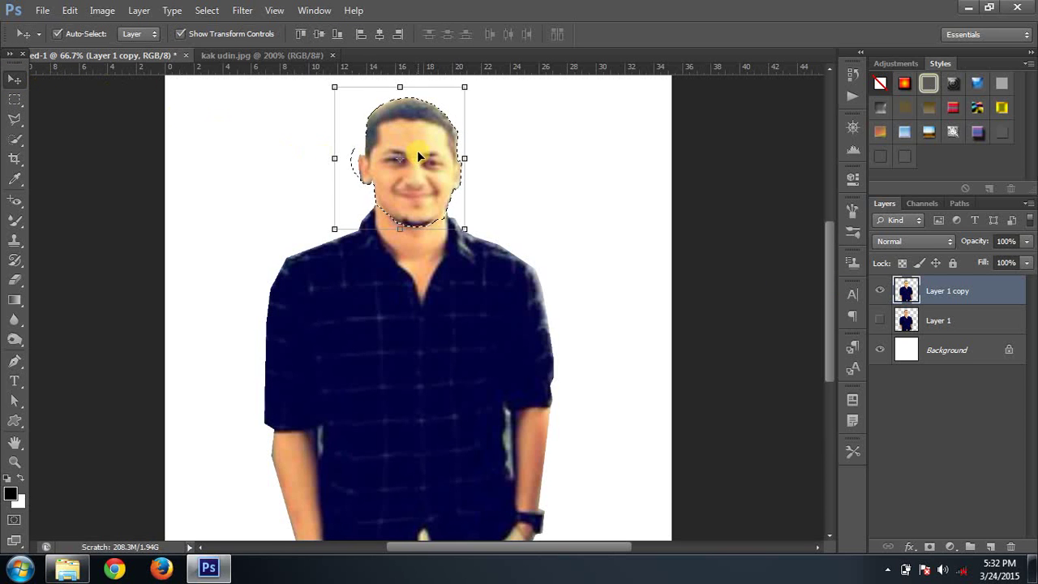
key("ctrl+x")
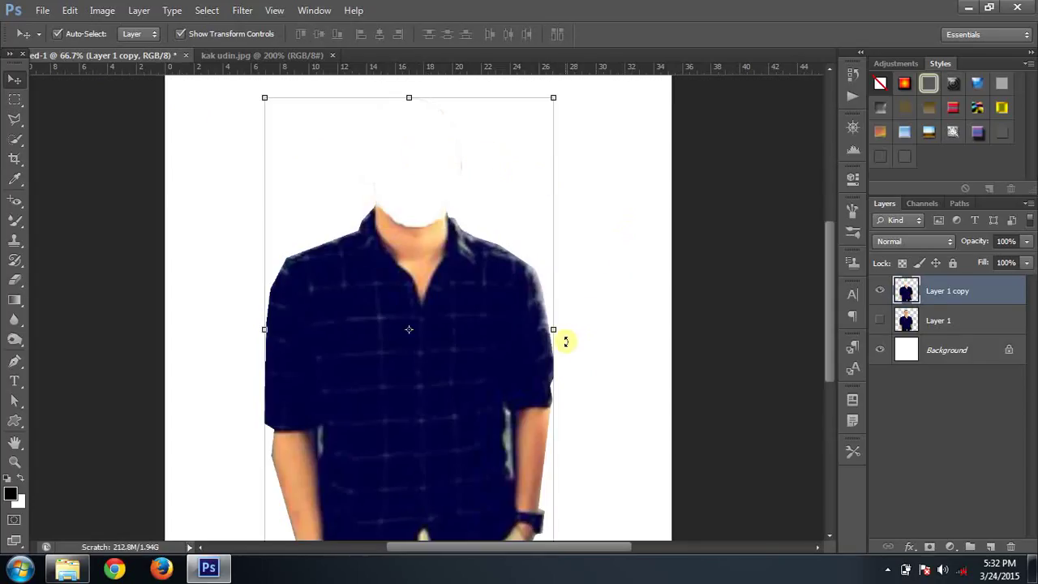
key("ctrl+v")
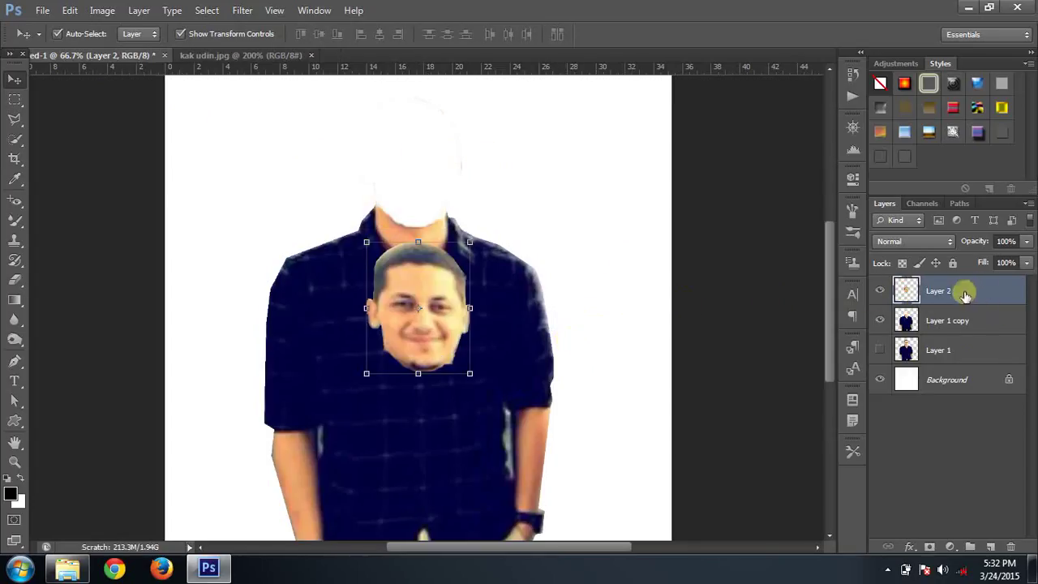
Duplicate the face as Layer 2 copy, move it right of the original, and zoom to 100%.
right_click(950, 290)
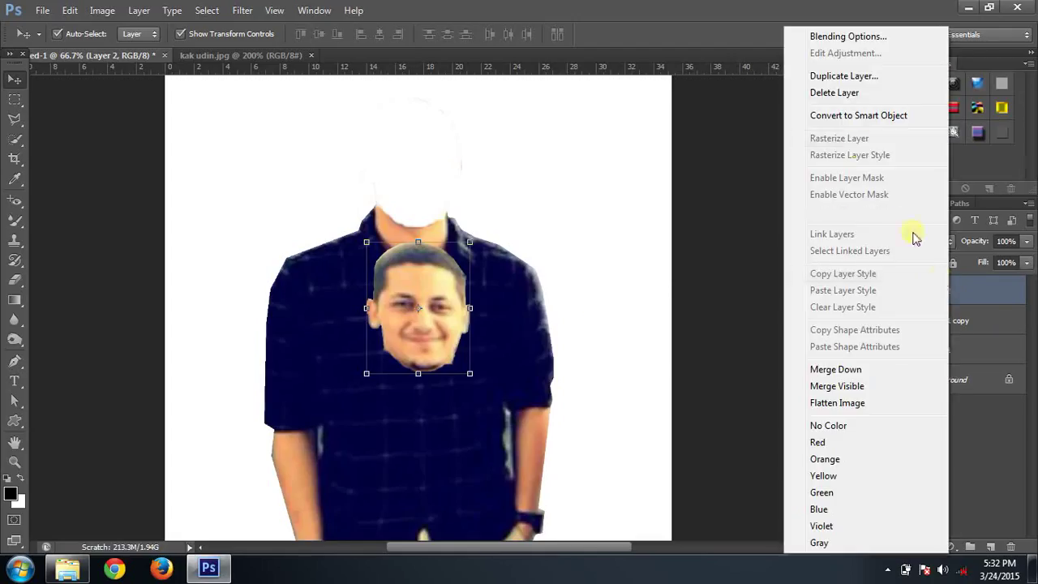
left_click(811, 77)
left_click(648, 171)
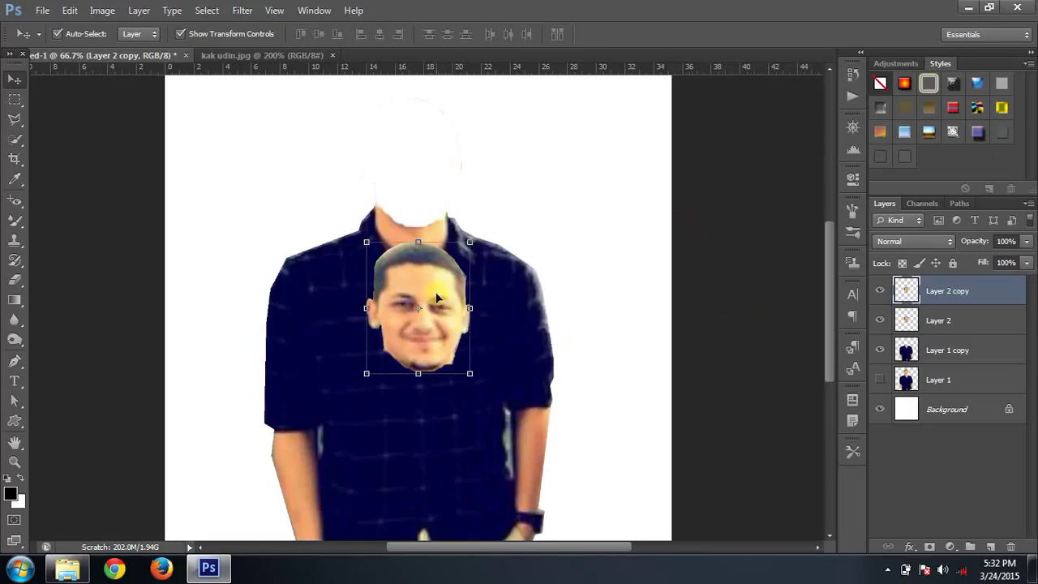
left_click_drag(438, 301, 542, 300)
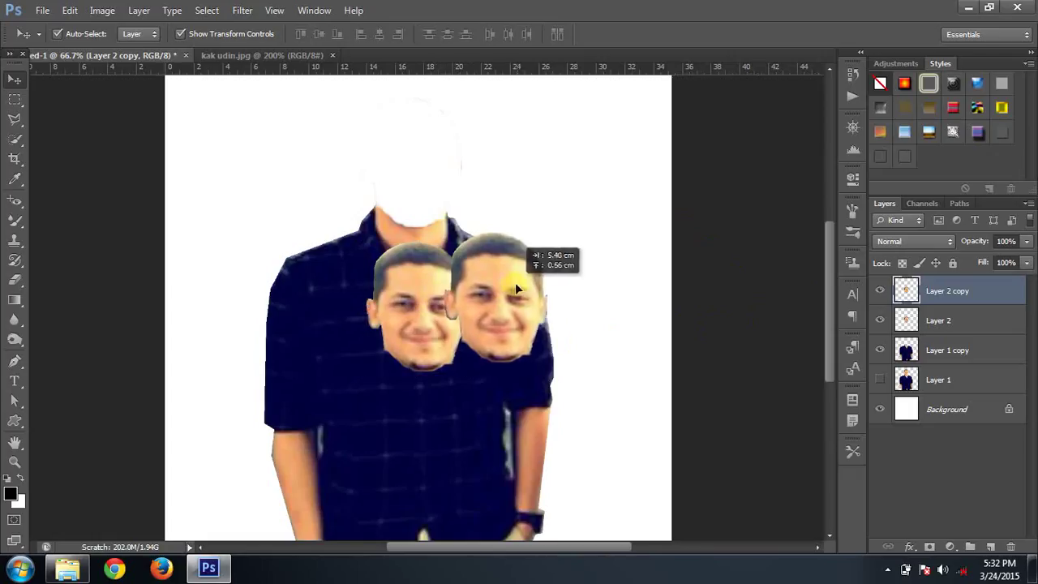
left_click(721, 250)
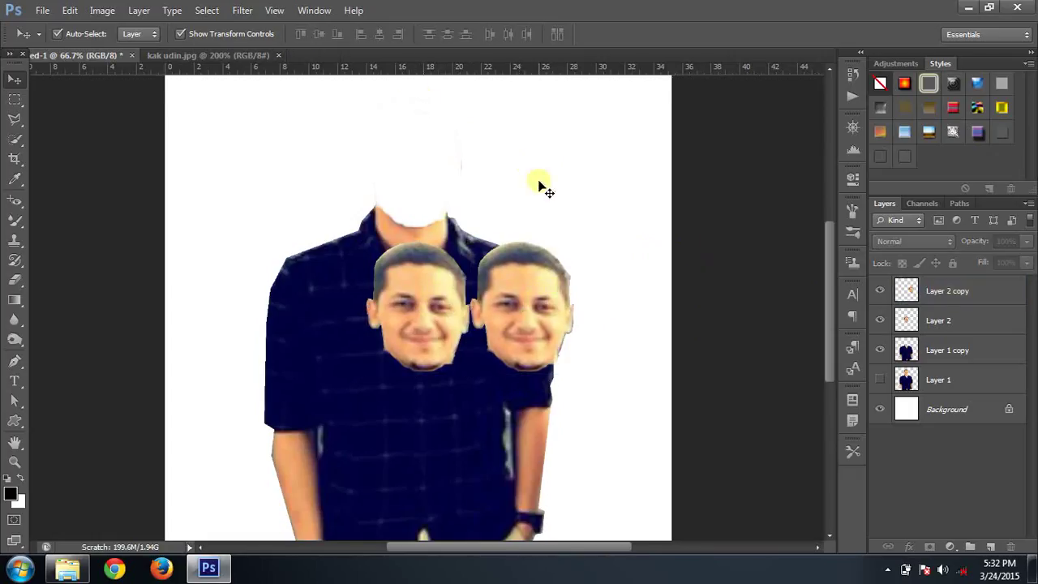
scroll(542, 189, "up", 1)
key("ctrl+plus")
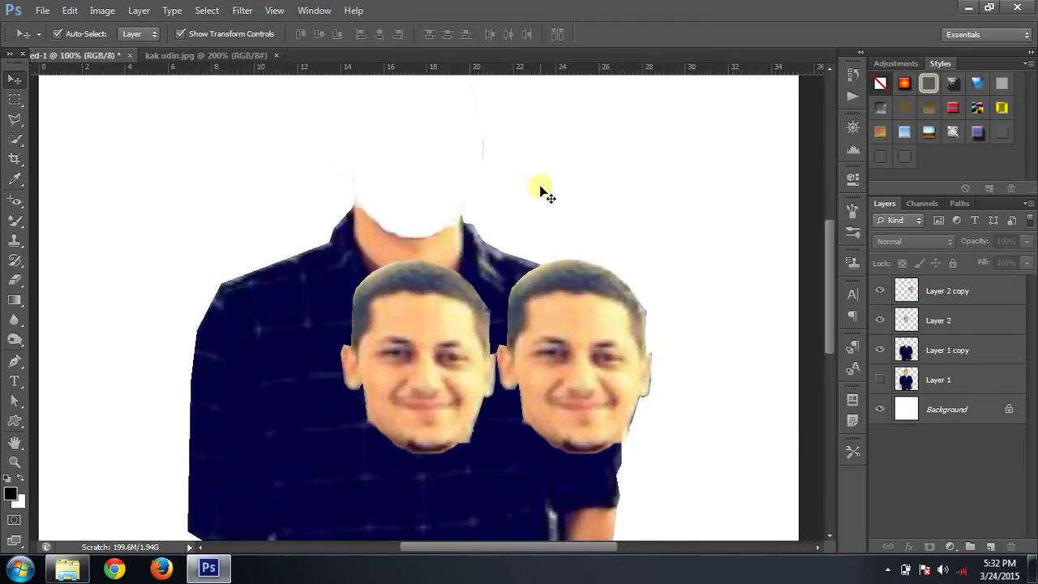
scroll(541, 189, "up", 3)
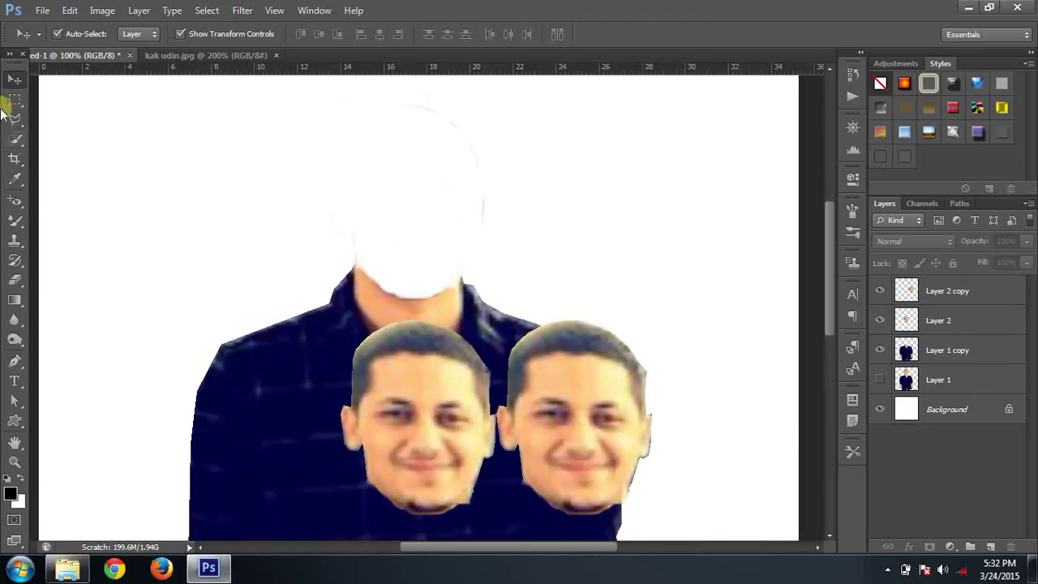
On Layer 1 copy, marquee the area above the neck and delete the faint face traces.
left_click(14, 99)
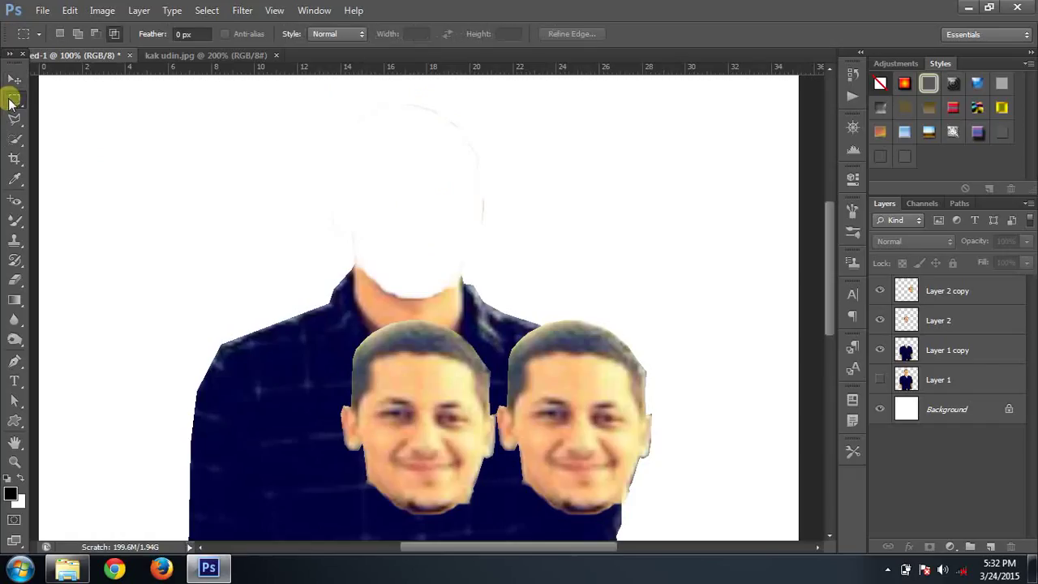
left_click(918, 347)
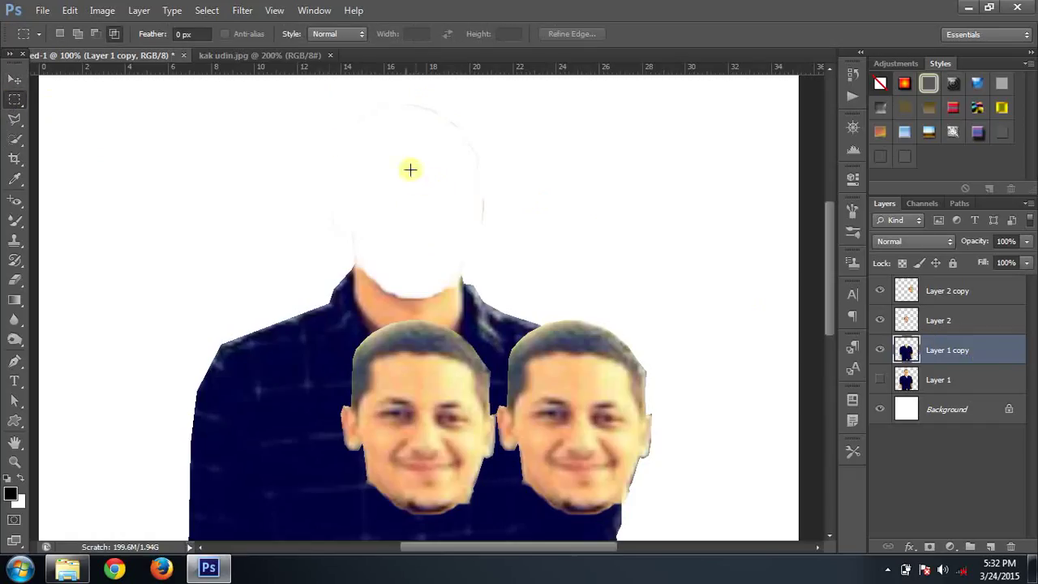
left_click_drag(210, 94, 569, 256)
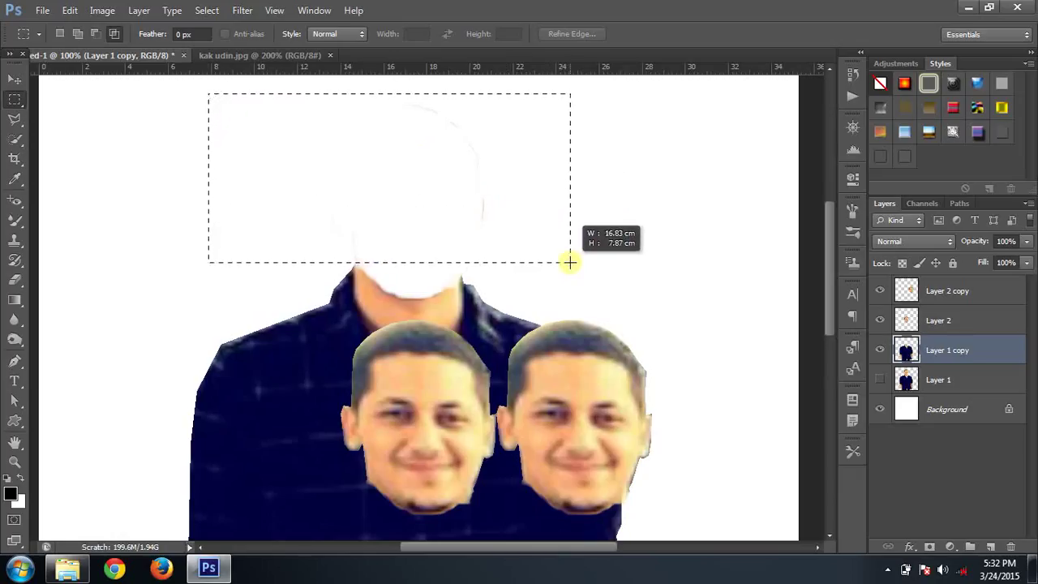
left_click_drag(569, 255, 570, 262)
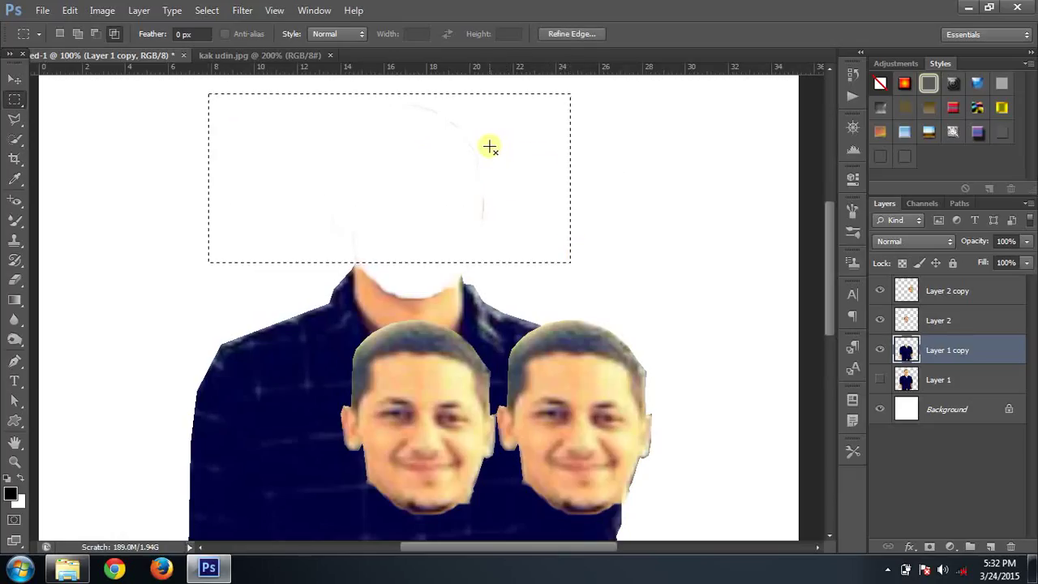
key("Delete")
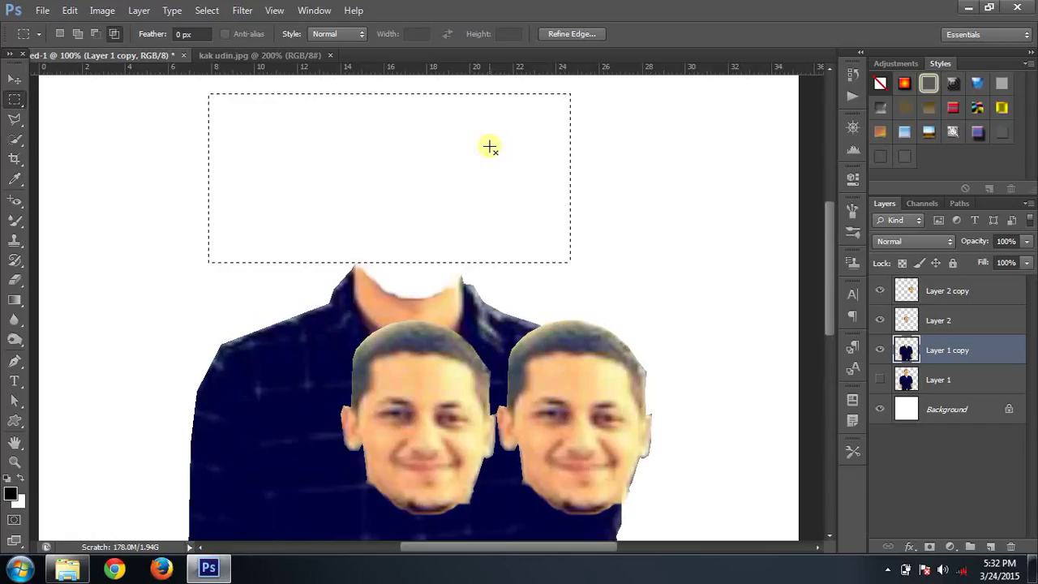
Try Quick Selection add and subtract near the neck, then clear the selection and reselect the body.
left_click(15, 138)
left_click_drag(215, 89, 596, 239)
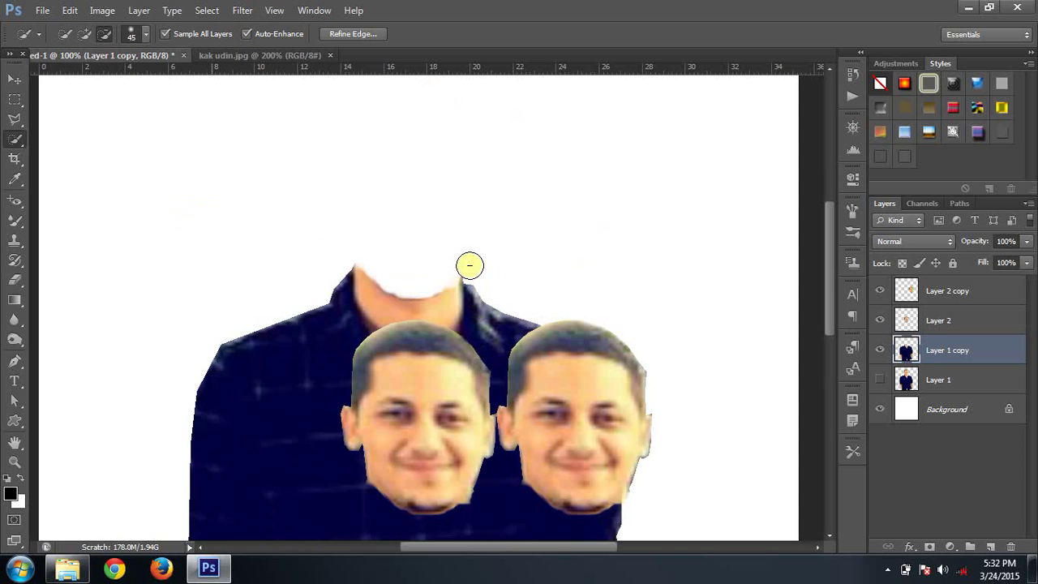
left_click(84, 33)
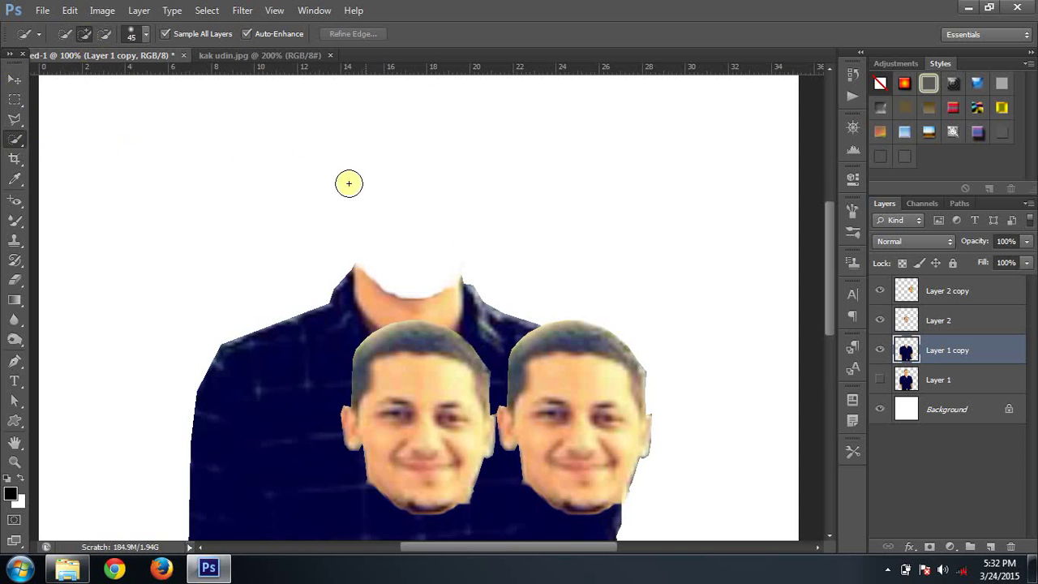
left_click(460, 259)
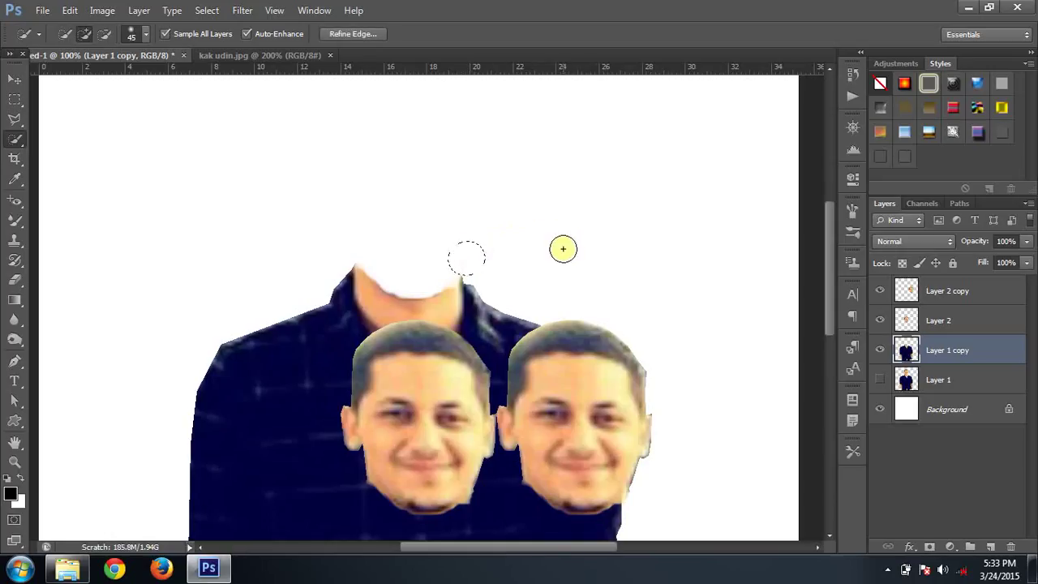
left_click(104, 33)
left_click_drag(433, 248, 489, 282)
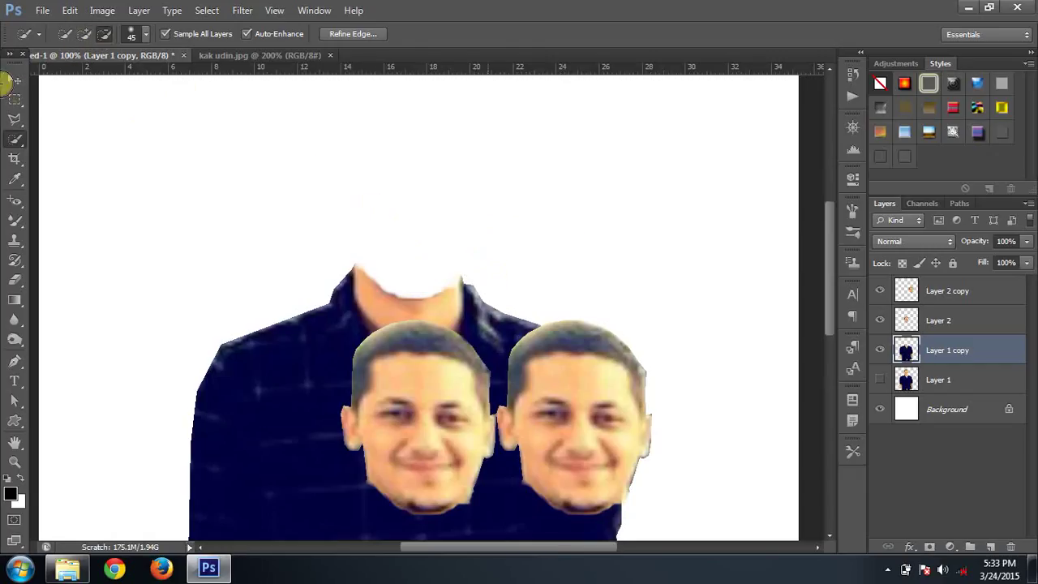
left_click(11, 81)
left_click(330, 352)
Move the Layer 2 face up onto the body's neck.
left_click(672, 216)
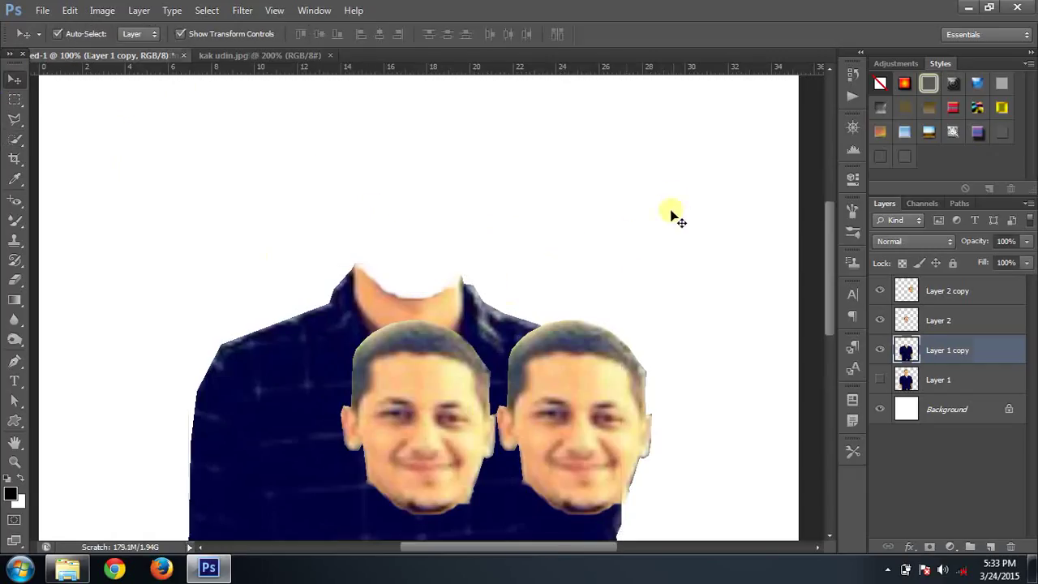
mouse_move(424, 428)
left_mouse_down()
mouse_move(398, 331)
mouse_move(409, 217)
left_mouse_up()
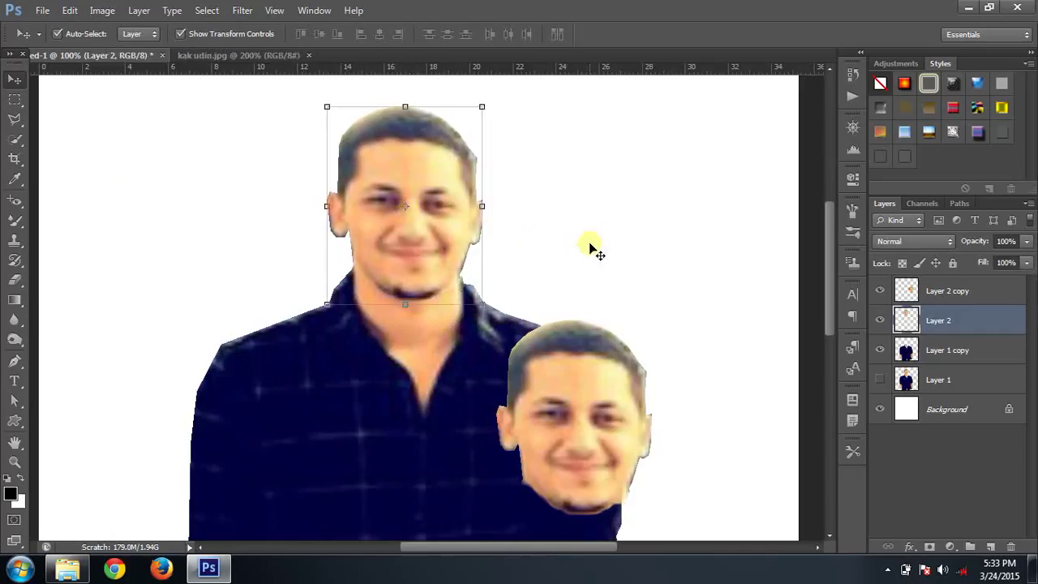
left_click(663, 257)
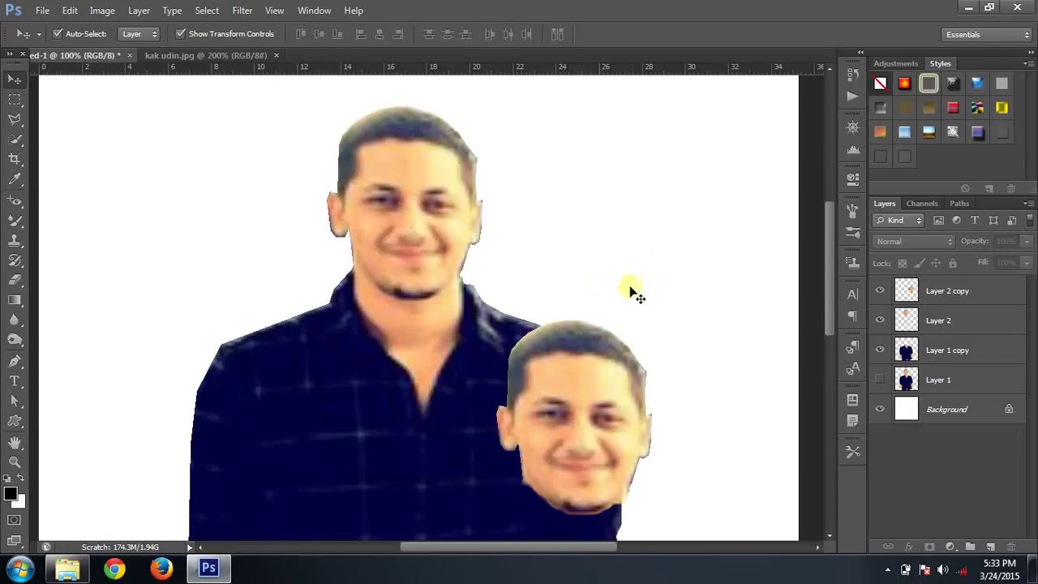
Rotate the neck face -4.76°, nudge it into place, and apply the transform.
left_click(424, 205)
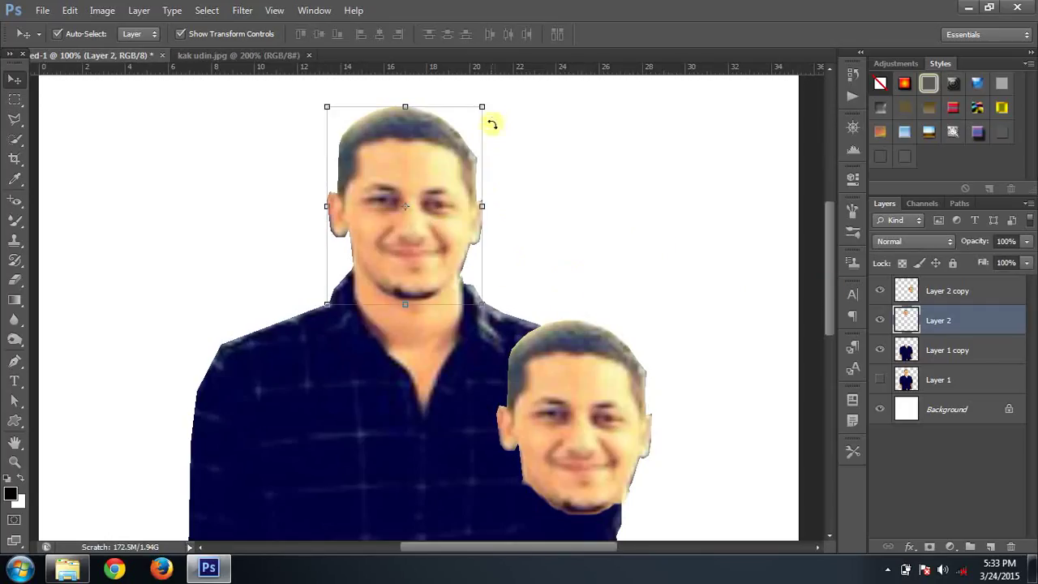
left_click_drag(494, 108, 490, 95)
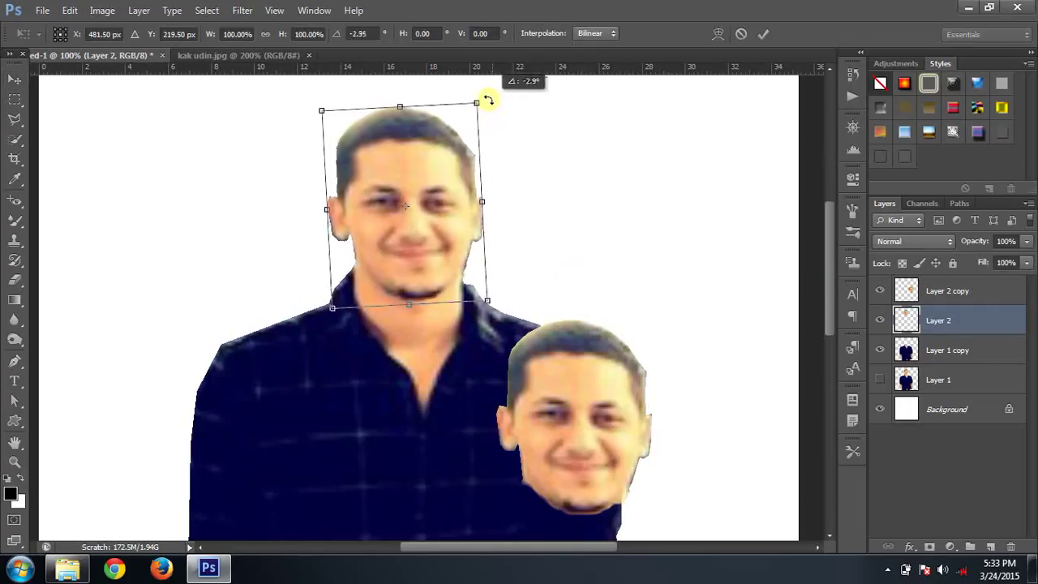
left_click_drag(451, 159, 443, 164)
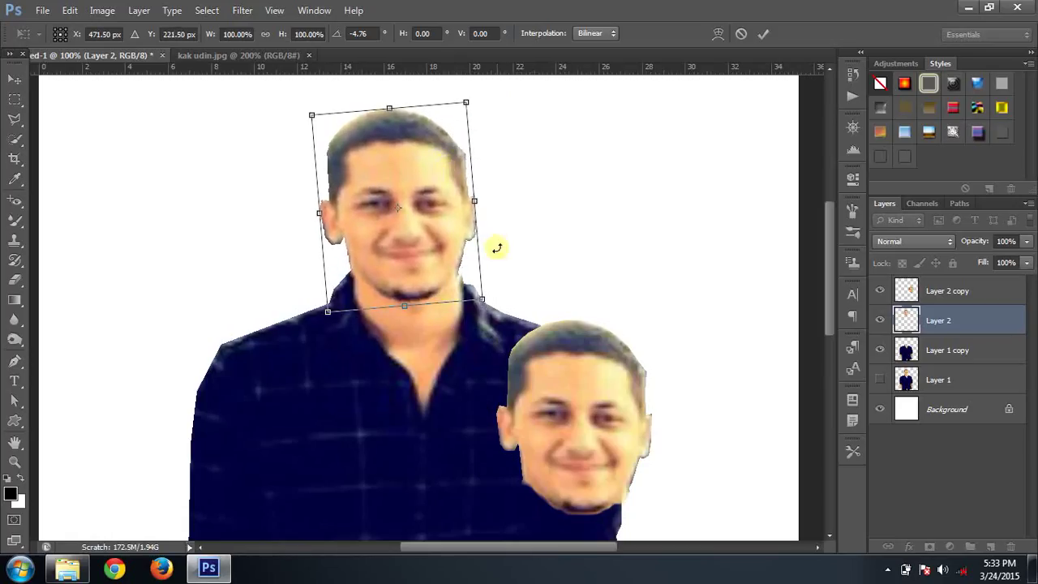
key("Right")
key("Right")
key("Right")
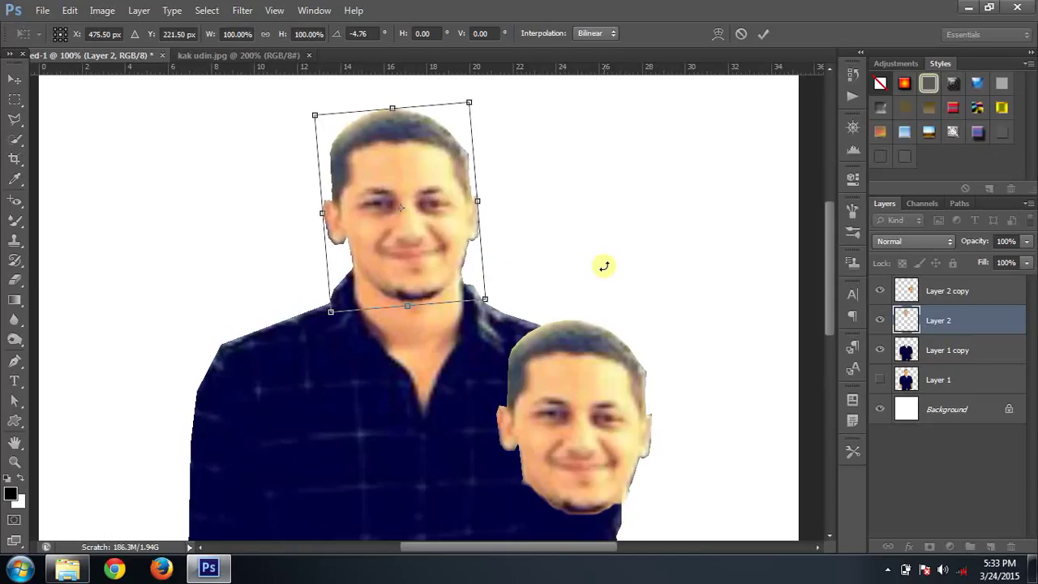
key("Down")
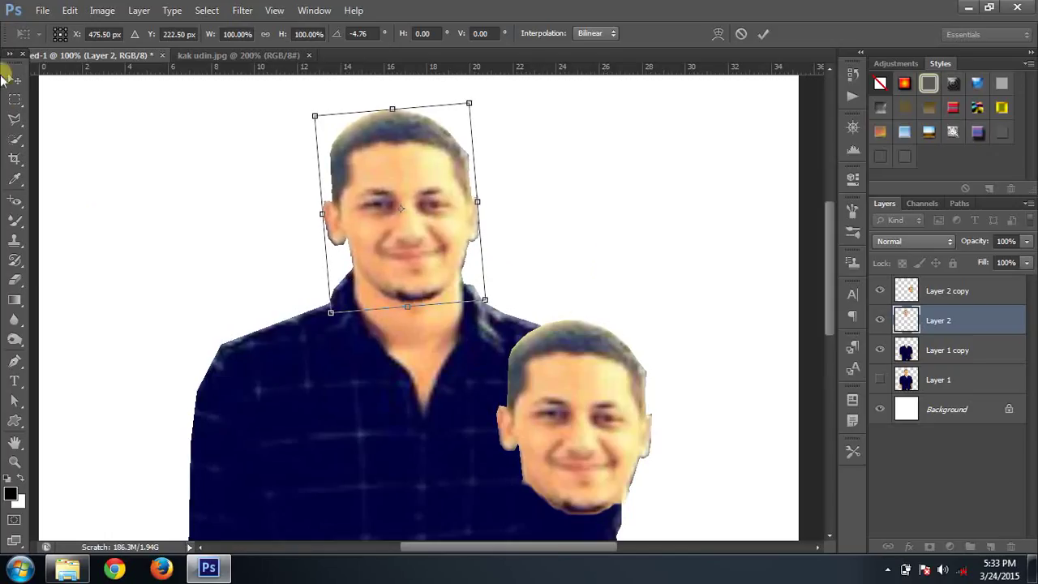
left_click(12, 81)
left_click(452, 225)
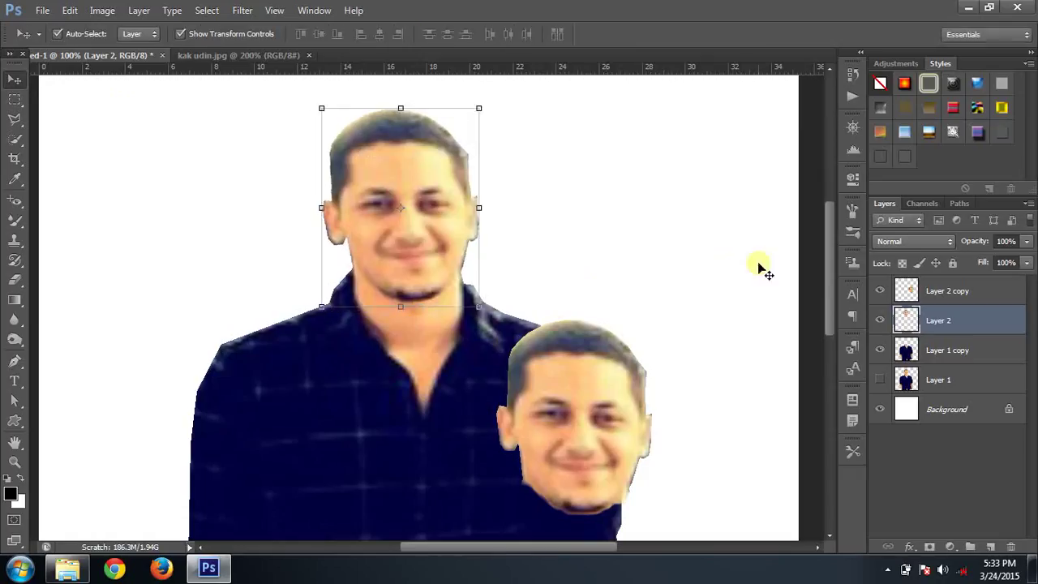
left_click(713, 255)
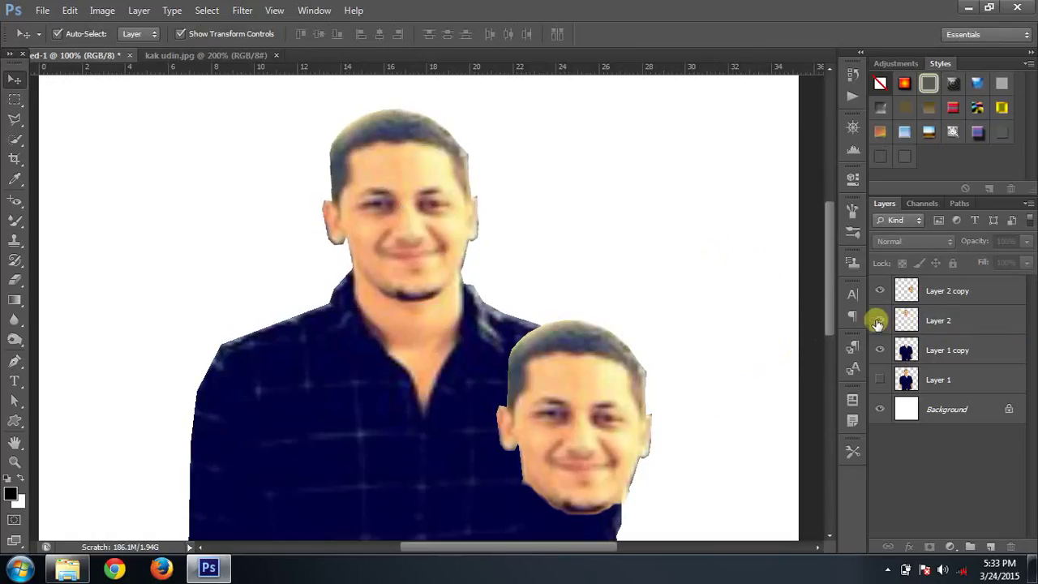
Hide Layer 2 and move the Layer 2 copy face up onto the neck.
left_click(947, 291)
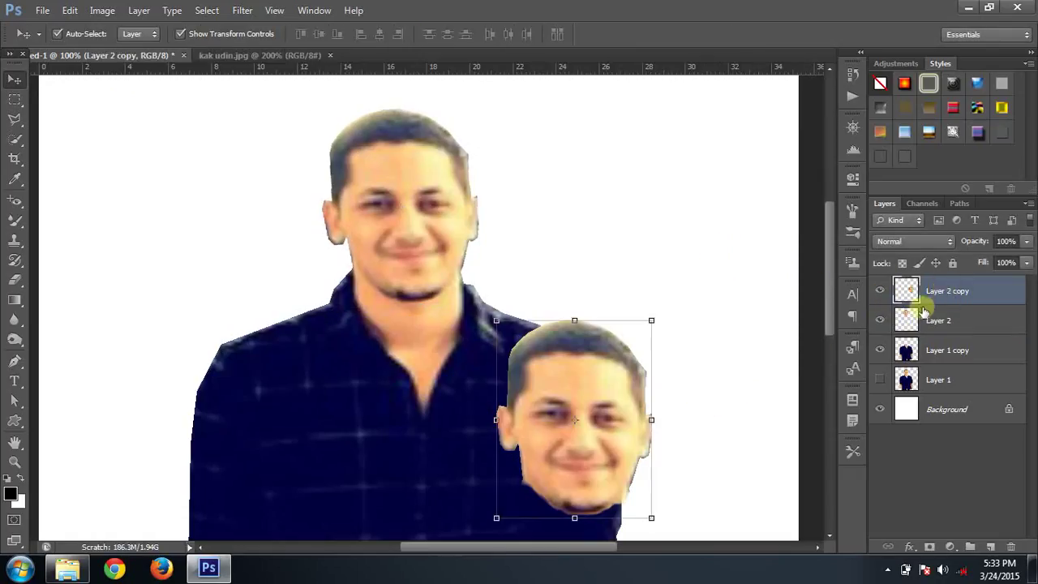
left_click(939, 322)
left_click(880, 321)
mouse_move(601, 416)
left_mouse_down()
mouse_move(439, 236)
mouse_move(425, 204)
left_mouse_up()
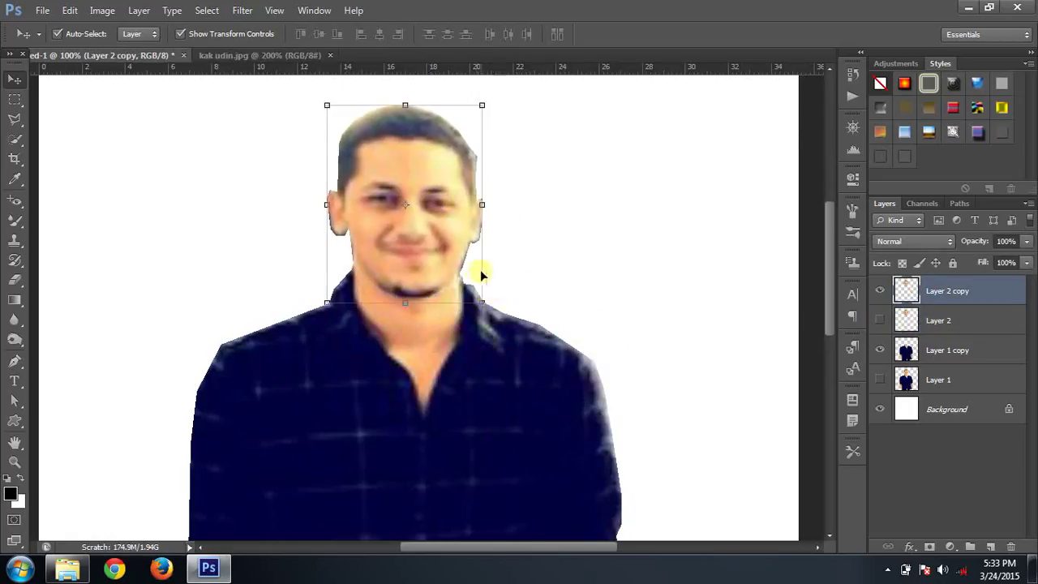
Tilt the face copy about 4.8° and nudge it into position on the neck.
left_click(491, 313)
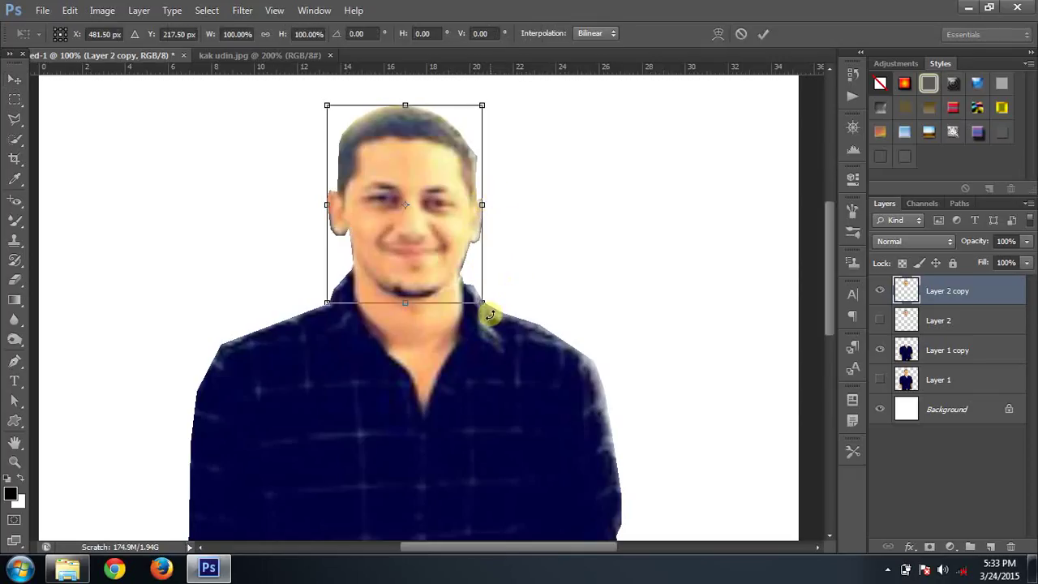
left_click_drag(490, 316, 482, 312)
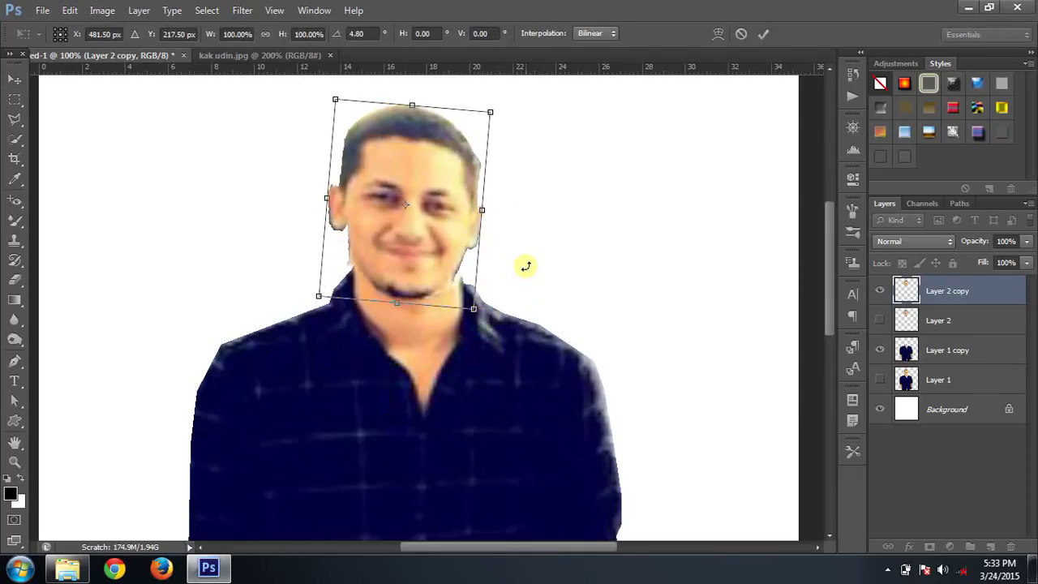
key("Right")
key("Right")
key("Right")
key("Right")
key("Right")
key("Right")
key("Right")
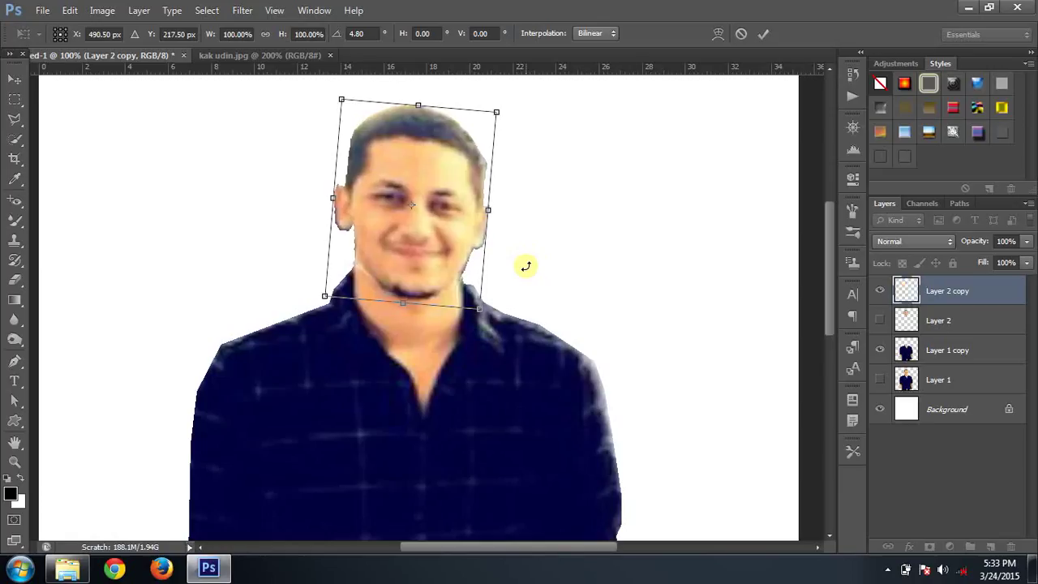
key("Right")
key("Right")
key("Right")
key("Down")
key("Down")
key("Left")
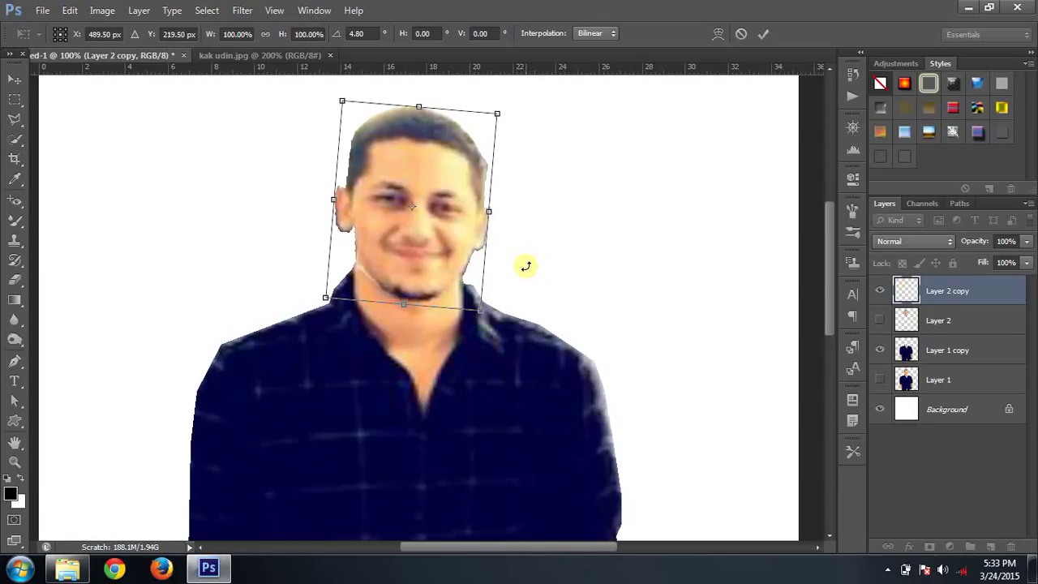
key("Left")
key("Left")
key("Left")
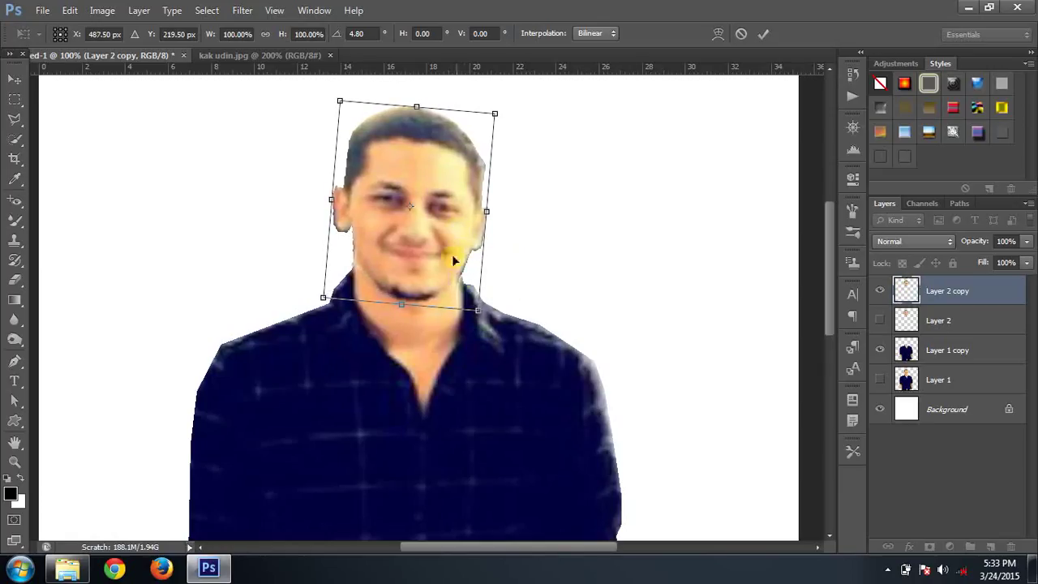
key("Right")
key("Down")
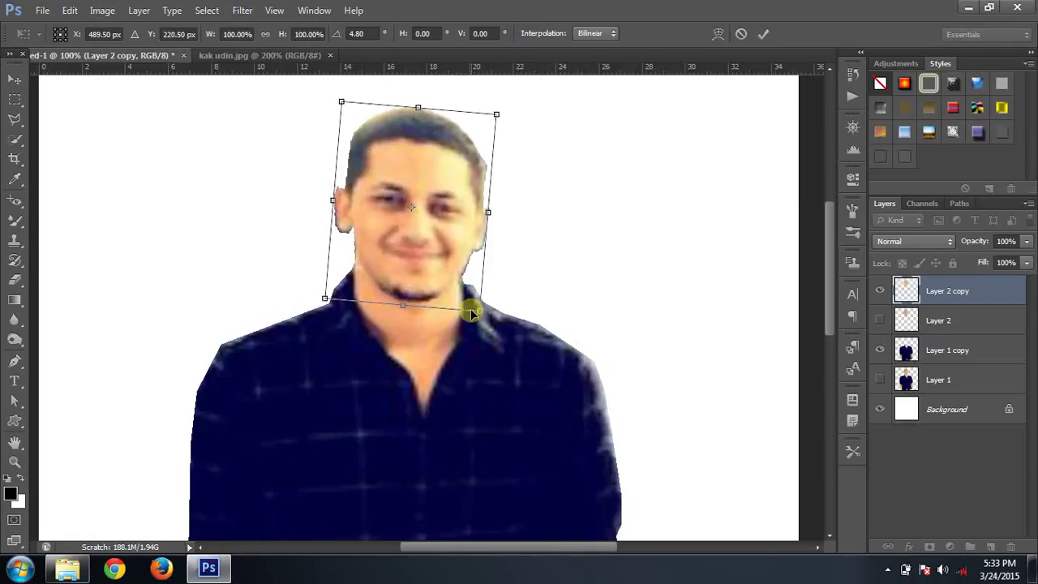
key("Down")
key("Down")
key("Down")
key("Left")
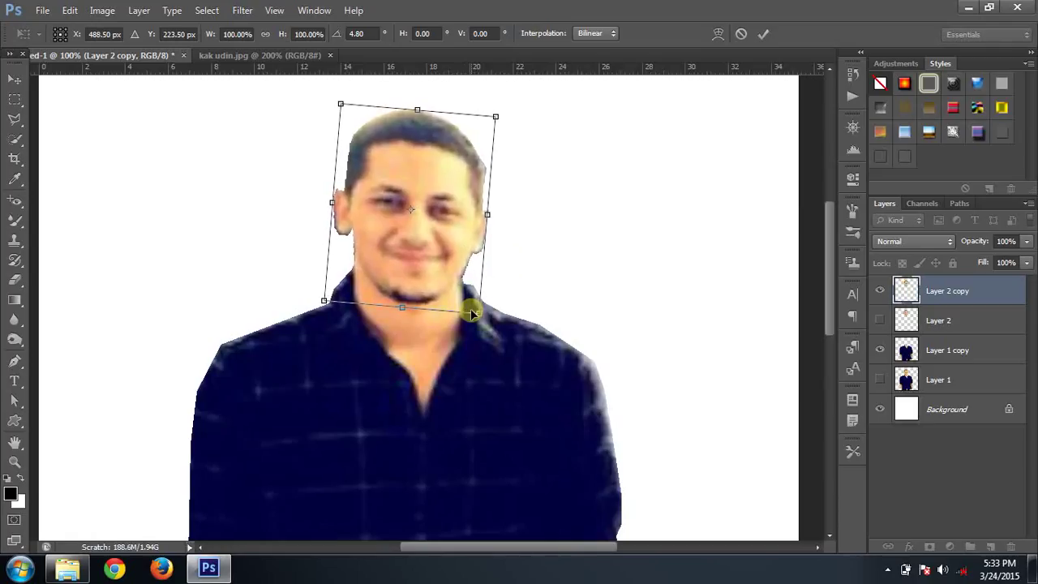
key("Up")
key("Up")
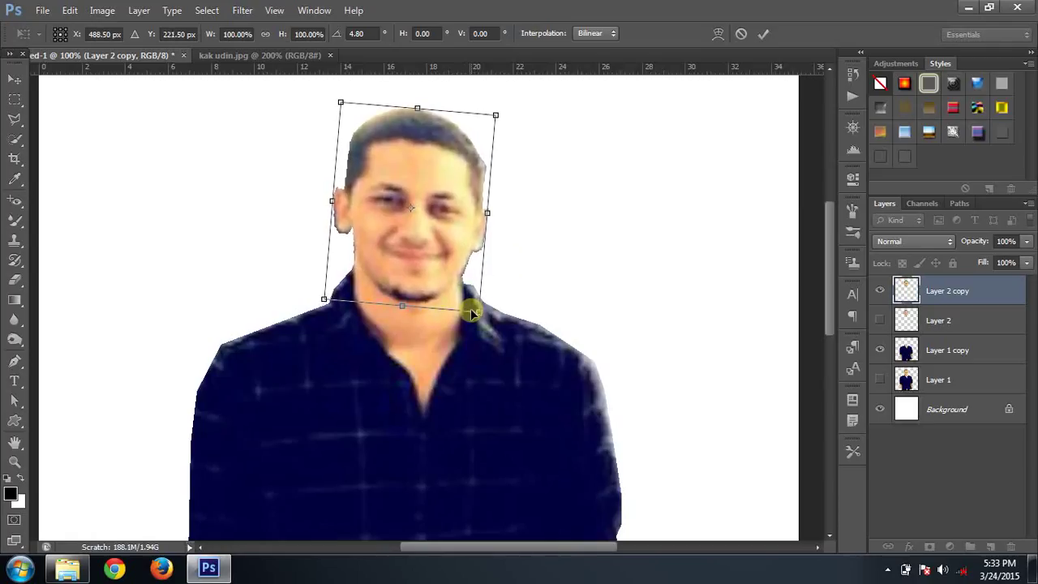
key("Up")
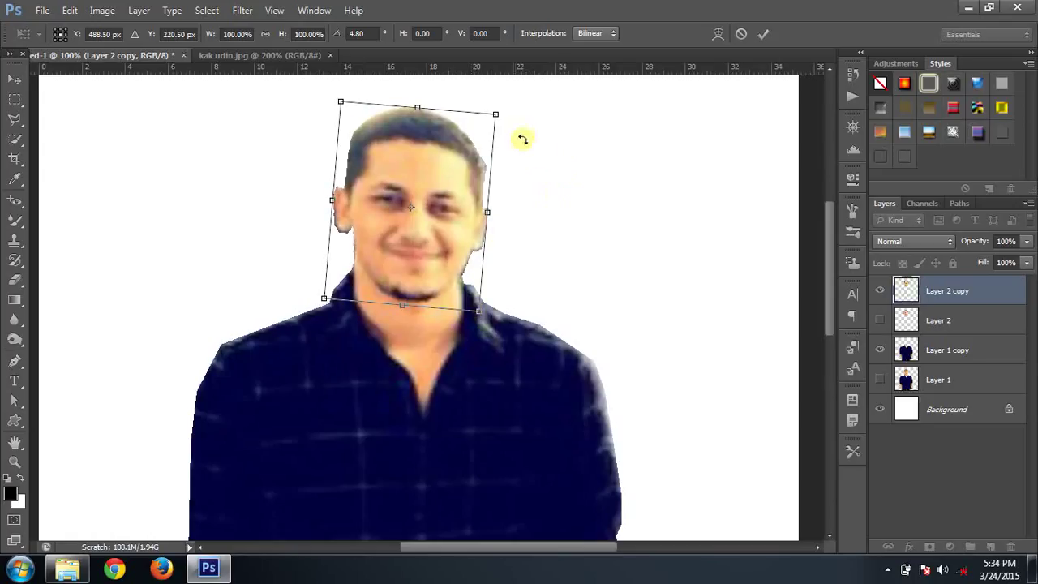
Rotate the head back to about 2°, apply the transform, and nudge it left.
left_click_drag(513, 115, 505, 104)
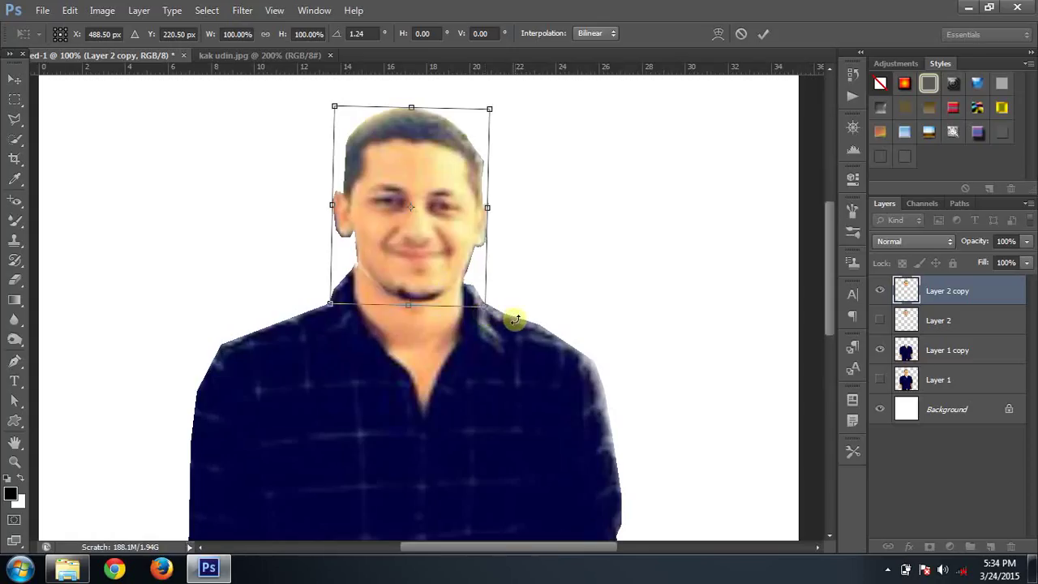
left_click_drag(516, 317, 510, 313)
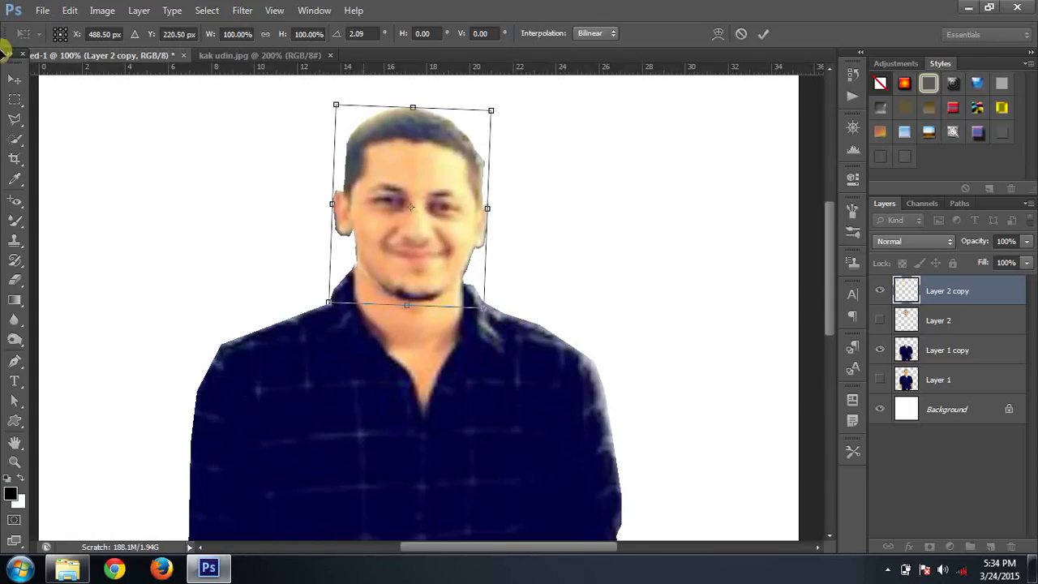
left_click(15, 78)
left_click(442, 221)
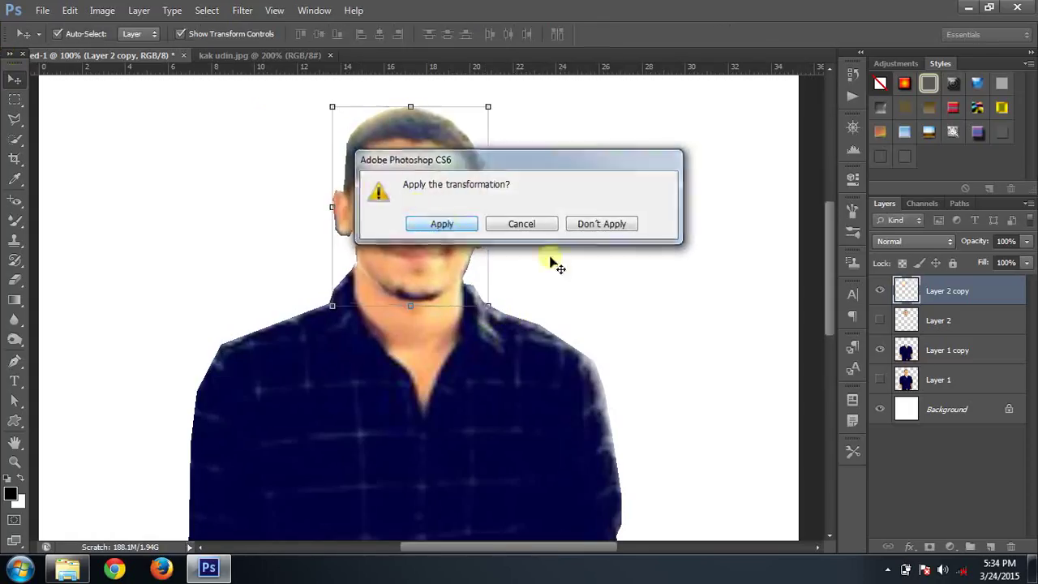
key("Left")
key("Left")
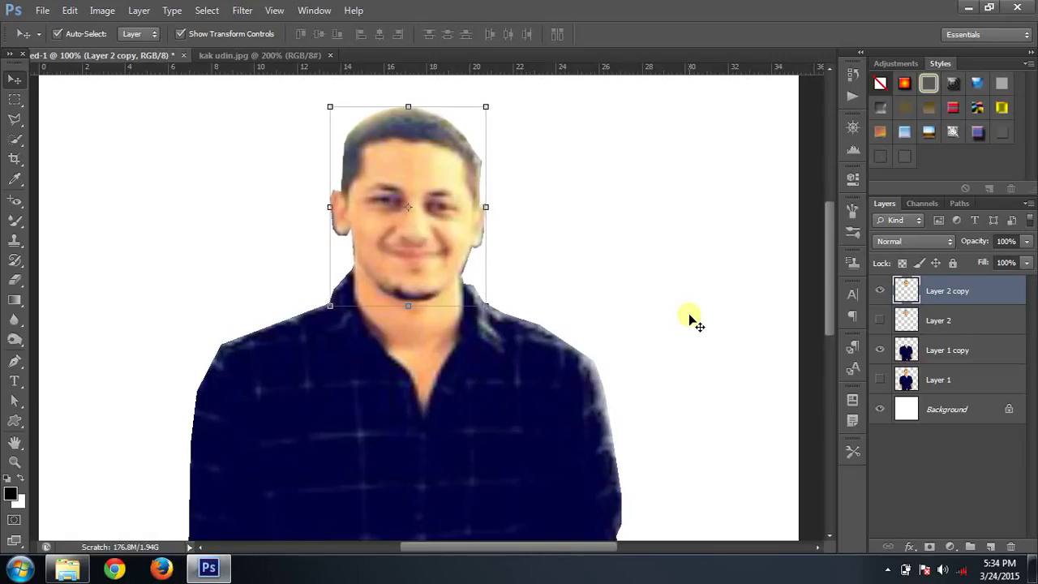
left_click(607, 257)
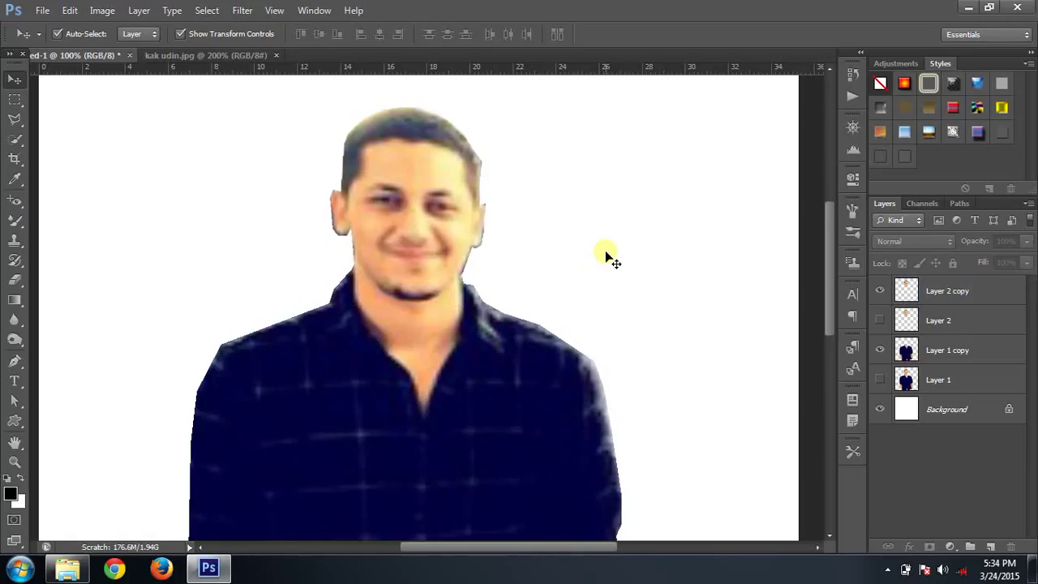
Show the Timeline panel and add a duplicate second frame.
key("ctrl+minus")
key("ctrl+minus")
key("ctrl+minus")
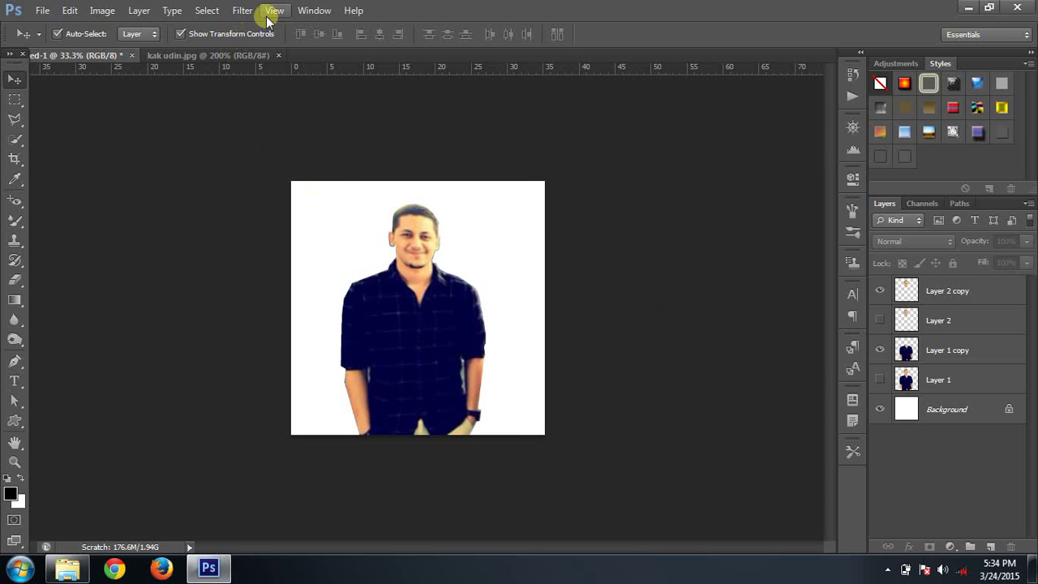
left_click(315, 11)
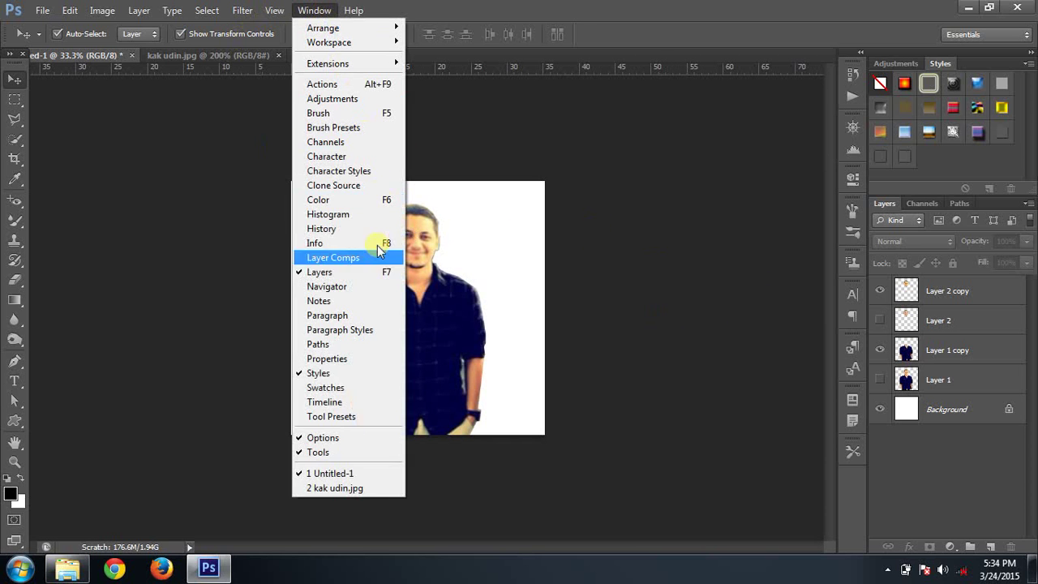
left_click(362, 404)
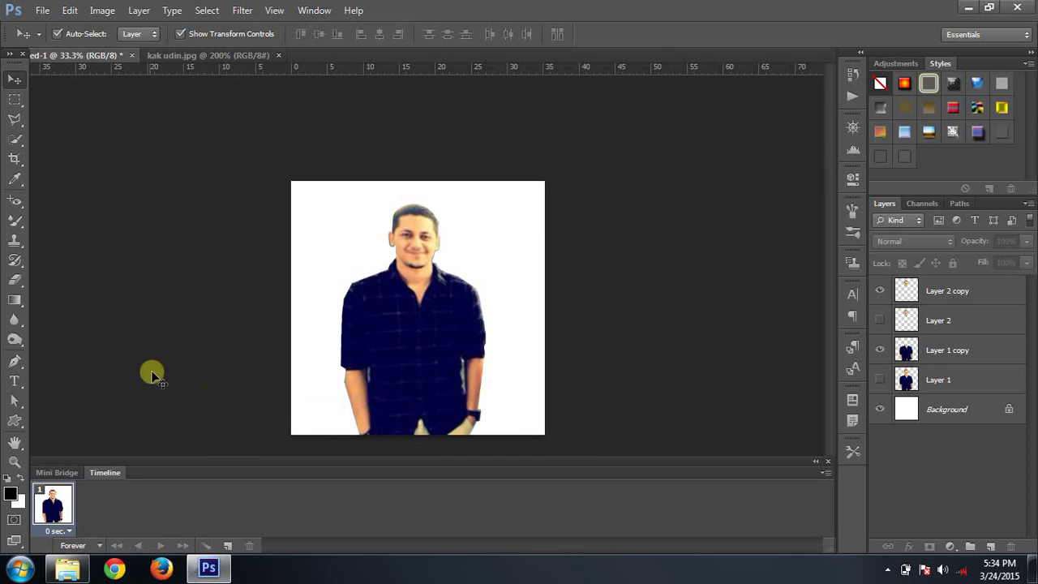
left_click(227, 546)
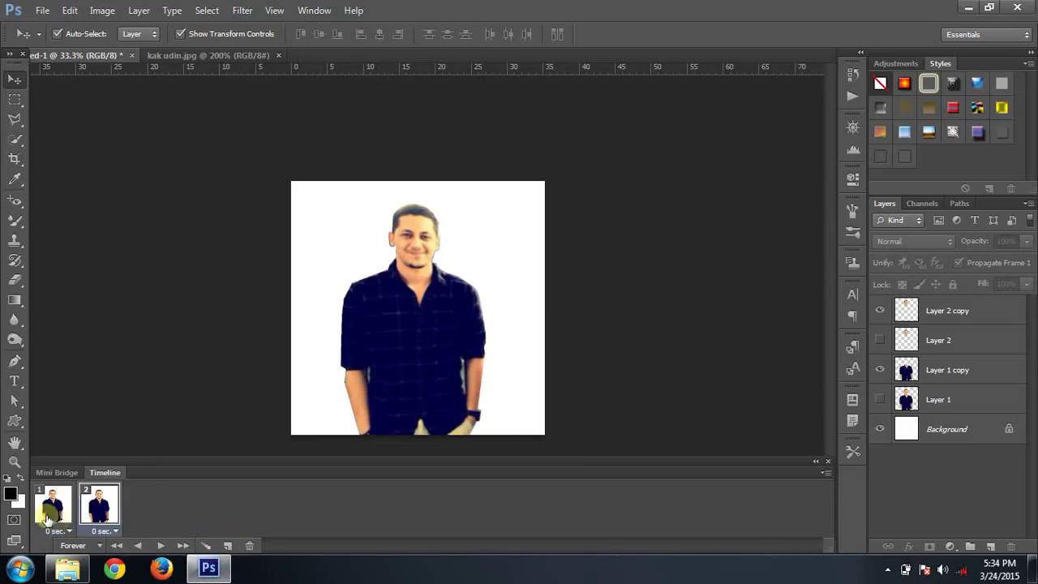
Set both frame delays to 0.5 sec.
left_click(52, 509)
left_click(56, 531)
left_click(94, 403)
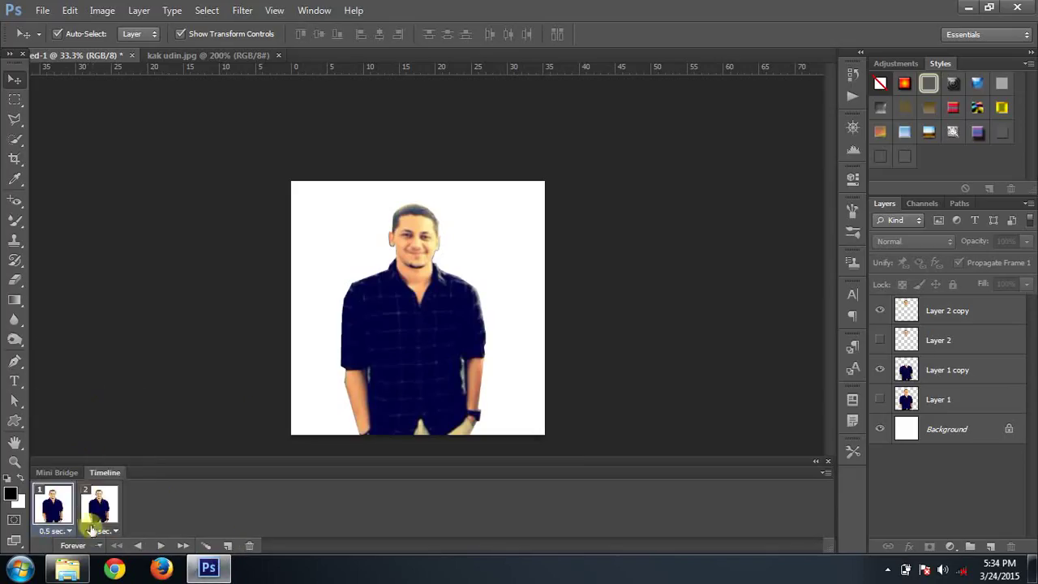
left_click(105, 530)
left_click(137, 400)
left_click(53, 516)
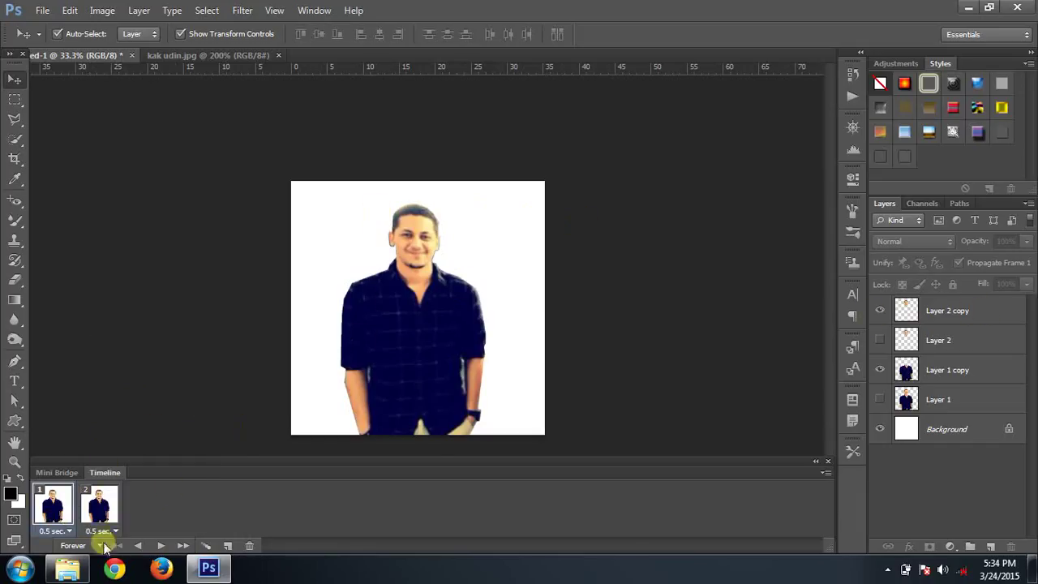
In frame 2, hide Layer 2 copy, show Layer 2, and preview the animation.
left_click(98, 507)
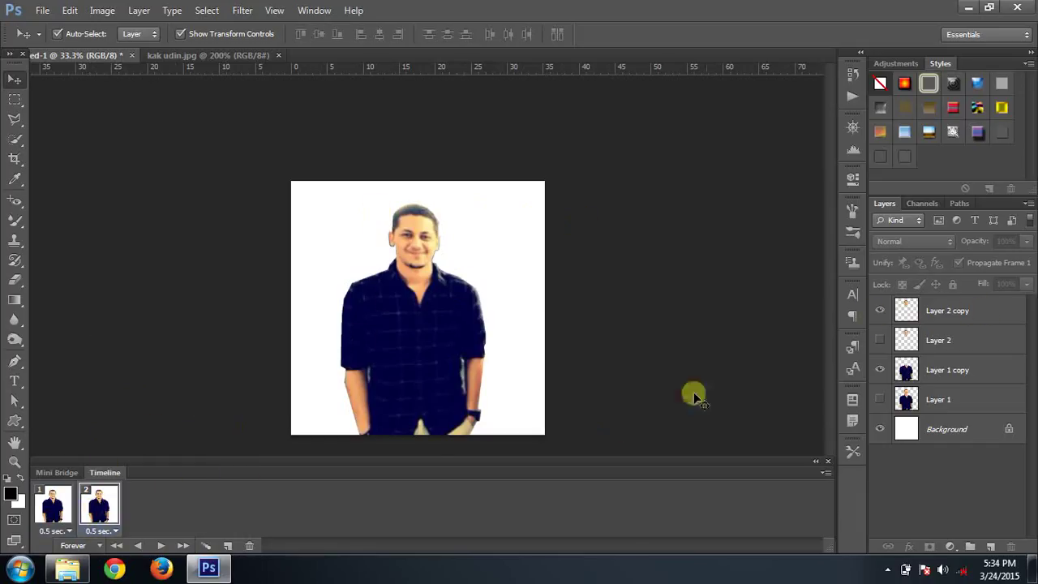
left_click(878, 310)
left_click(879, 340)
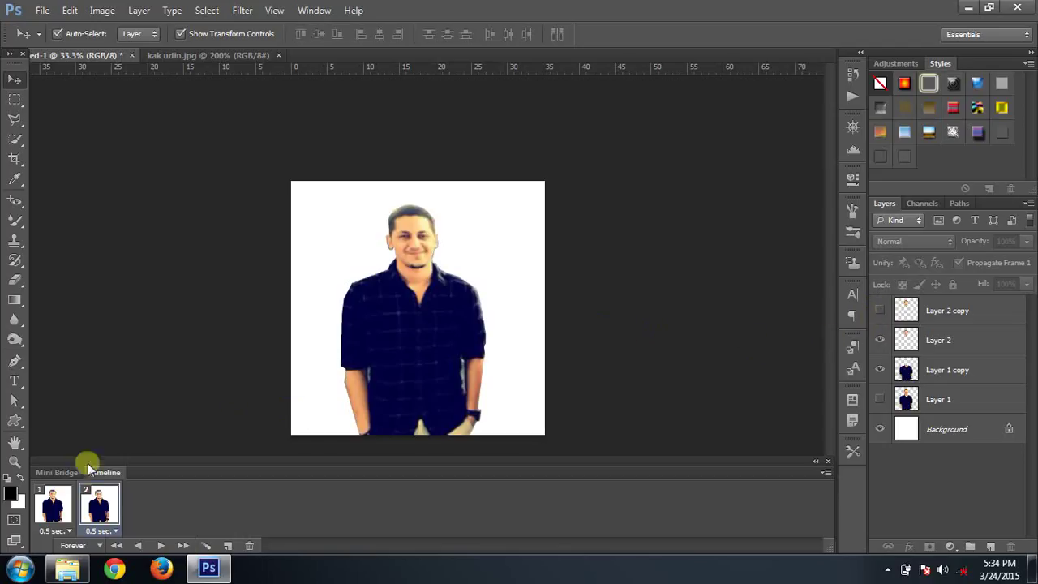
left_click(160, 545)
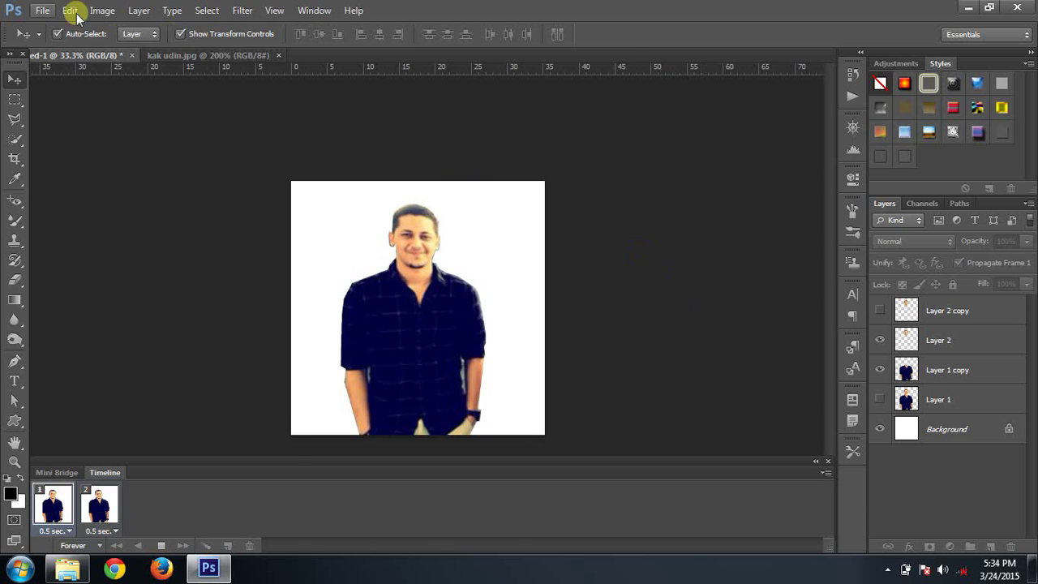
In Save for Web, set the GIF image width to 300 px.
left_click(40, 10)
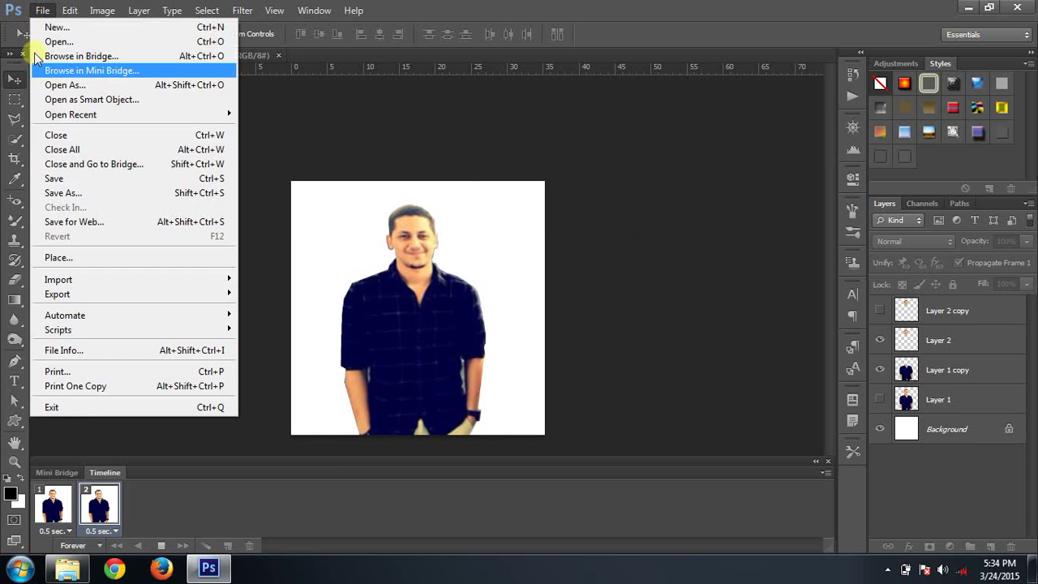
left_click(73, 221)
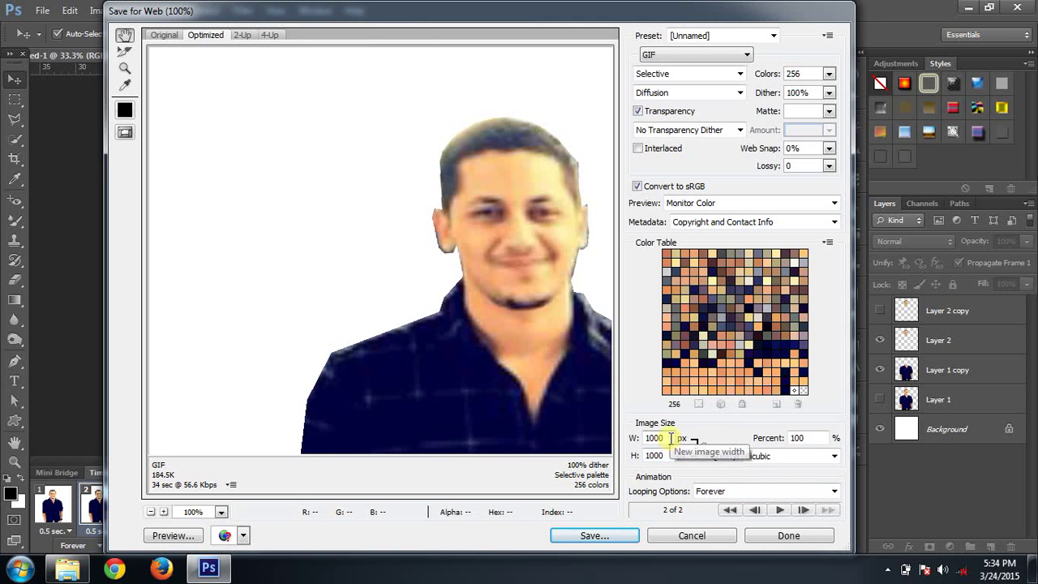
left_click_drag(670, 439, 630, 440)
type("300")
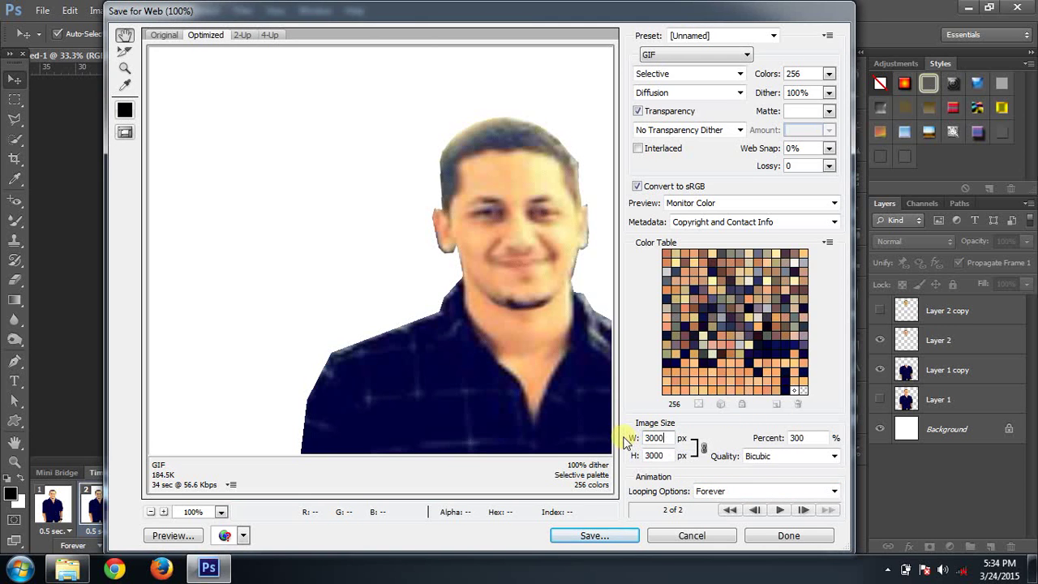
key("Return")
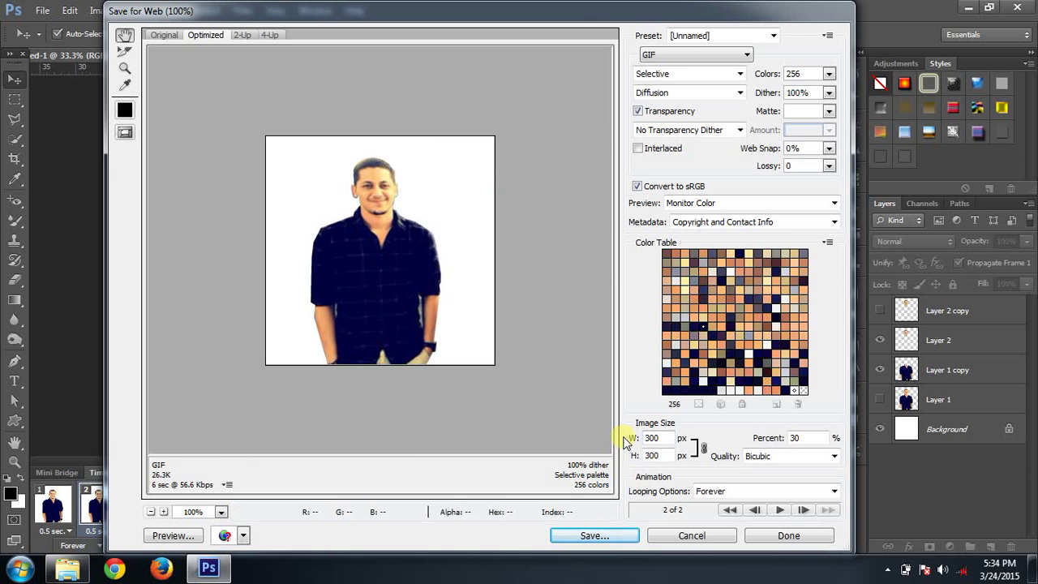
Save the GIF as 'temennya raisa' in the Materi folder.
left_click(607, 534)
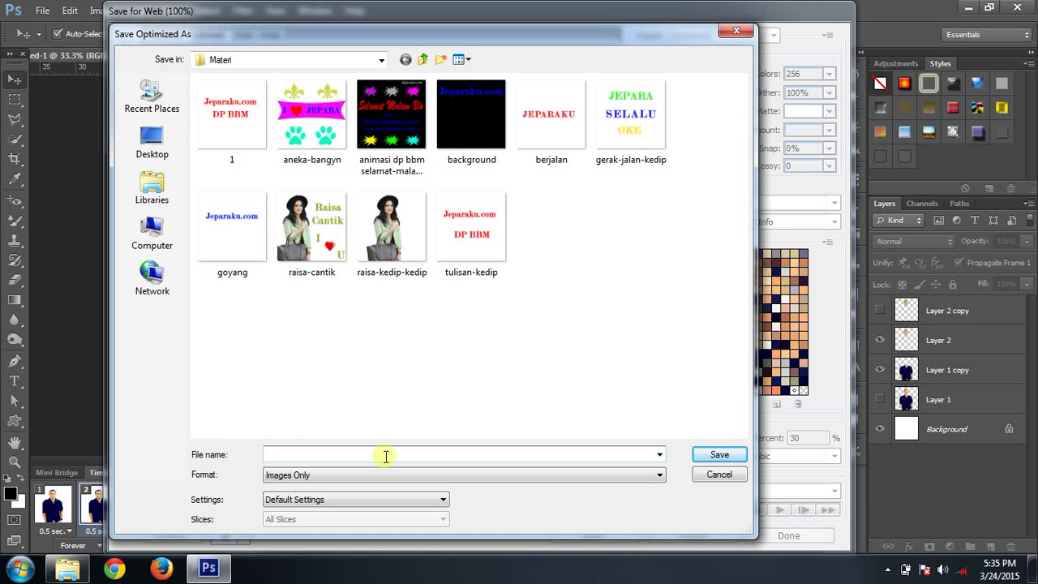
type("teme")
type("nnya rais")
type("a")
left_click(719, 455)
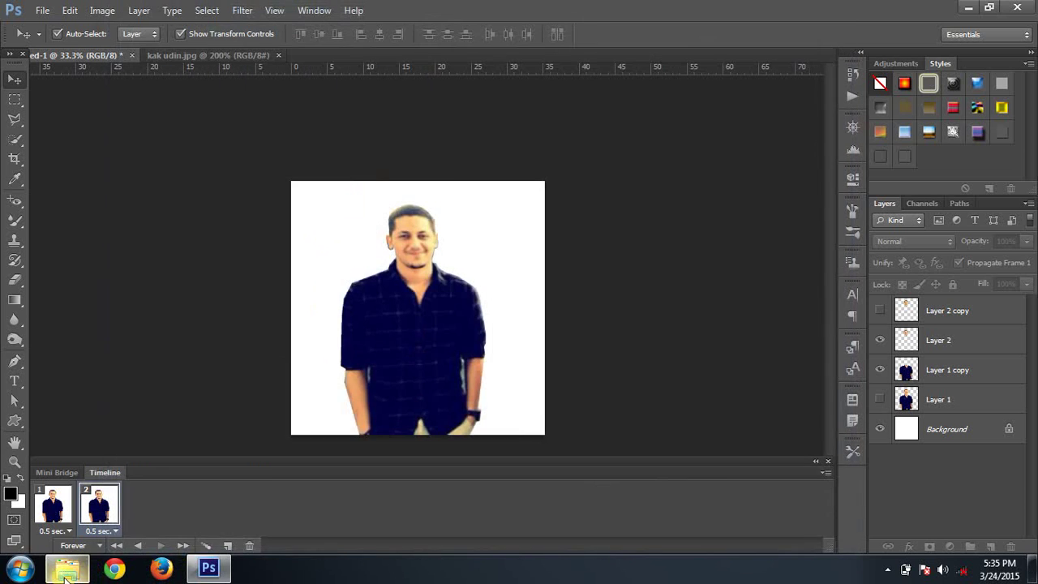
left_click(65, 571)
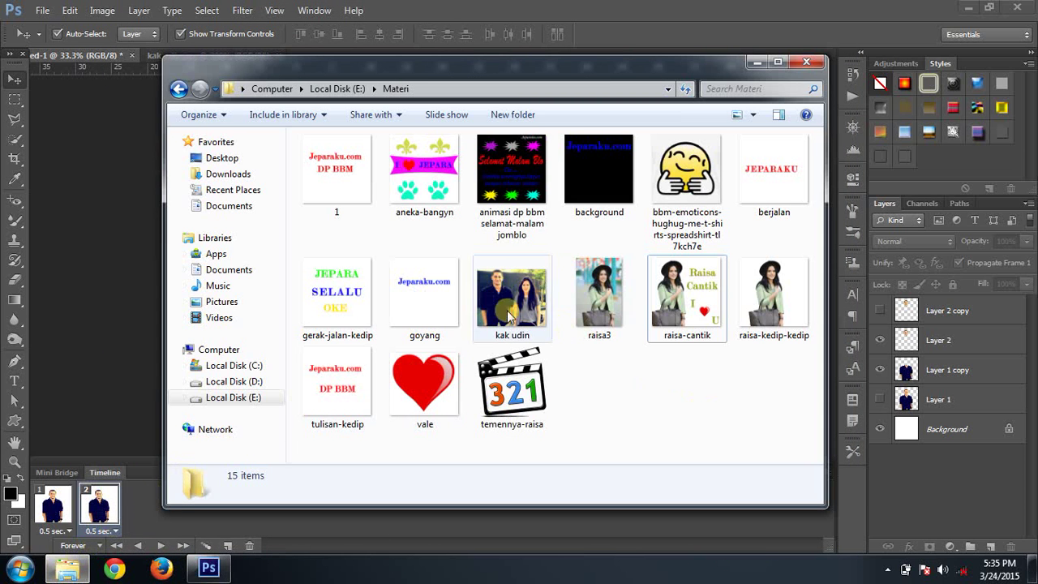
left_click(518, 387)
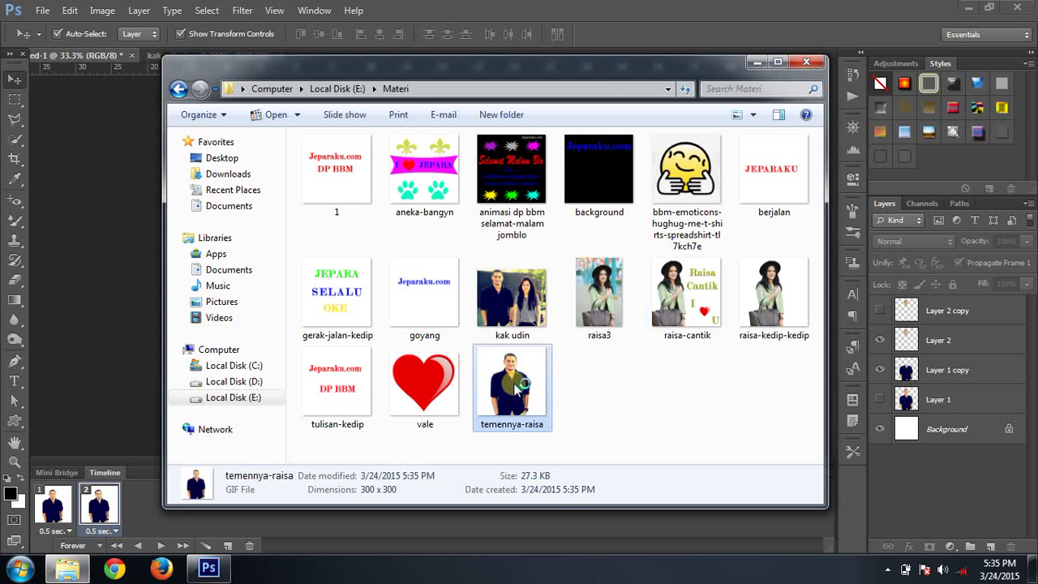
double_click(517, 388)
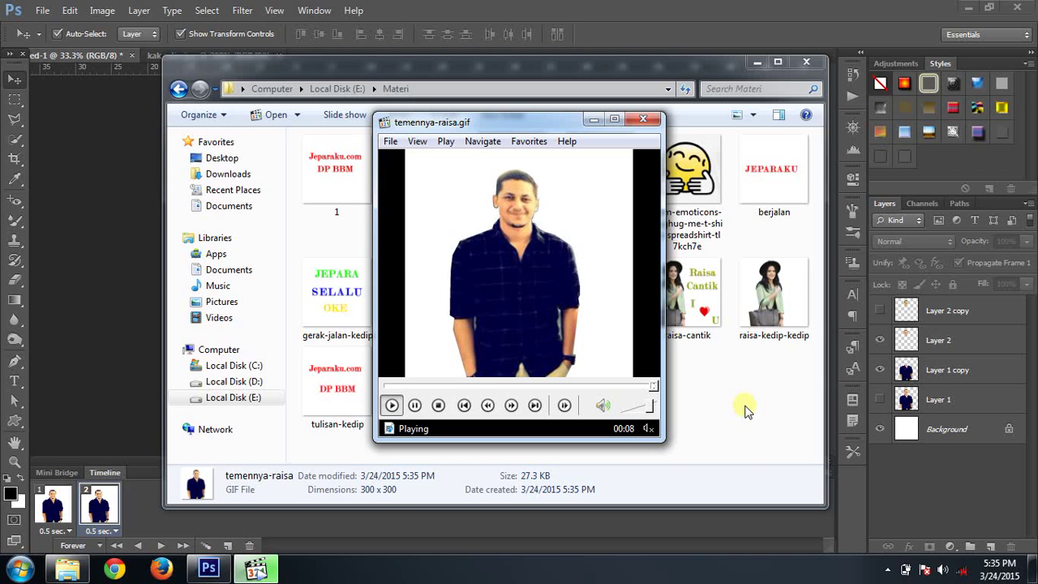
left_click(644, 120)
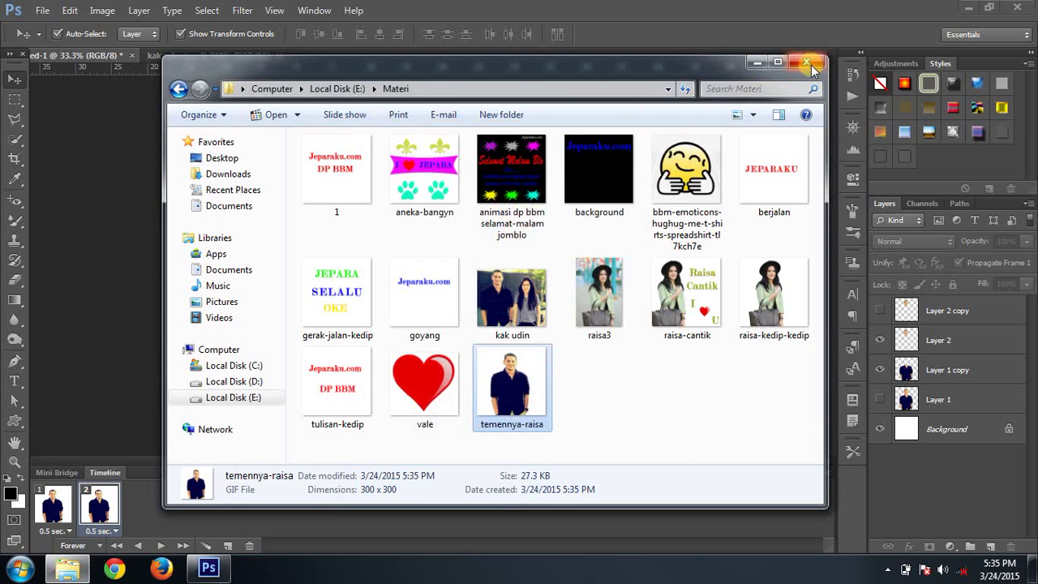
left_click(807, 62)
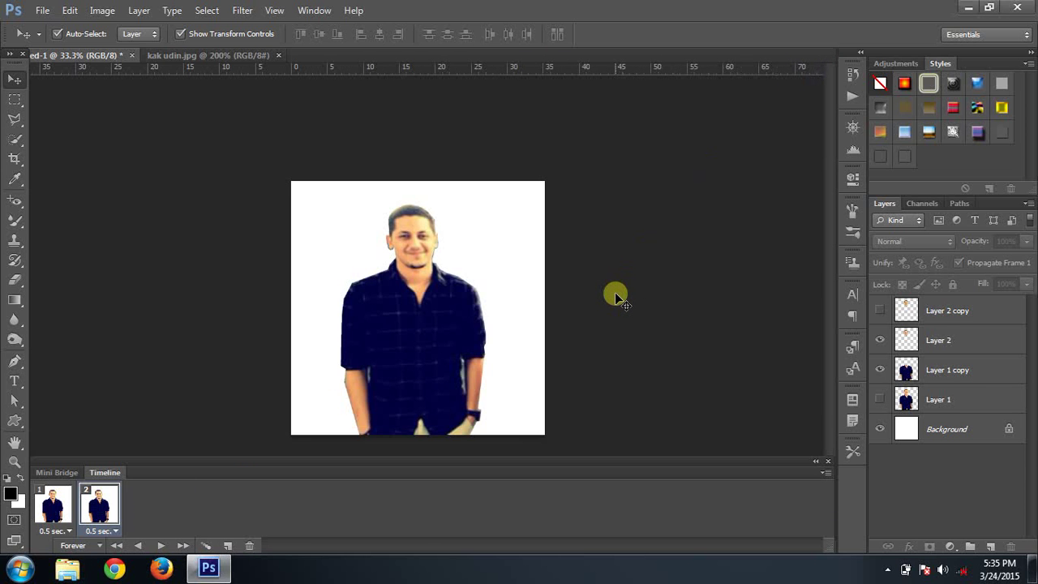